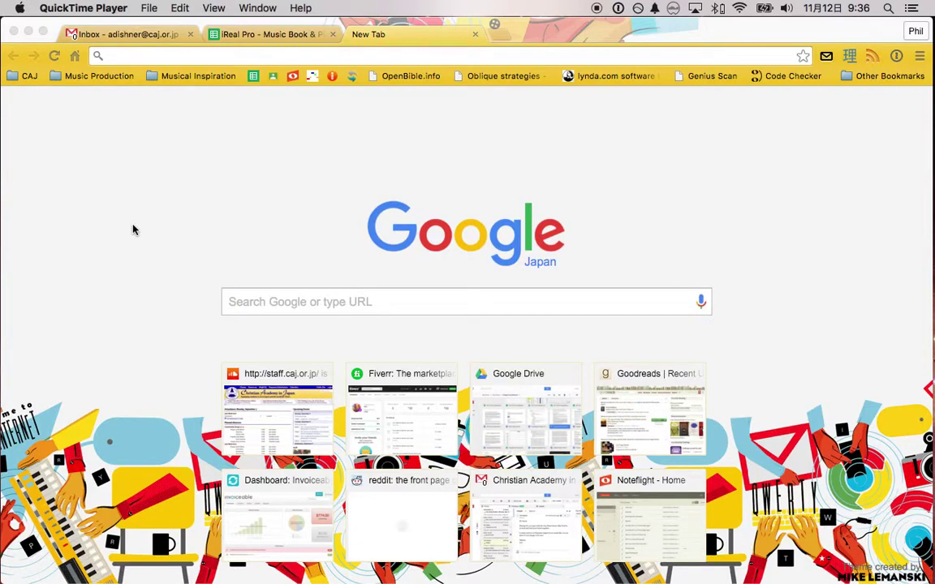
# Load the pasted iTunes freeProductCodeWizard redemption URL in Chrome so it opens iTunes
pyautogui.click(215, 57)
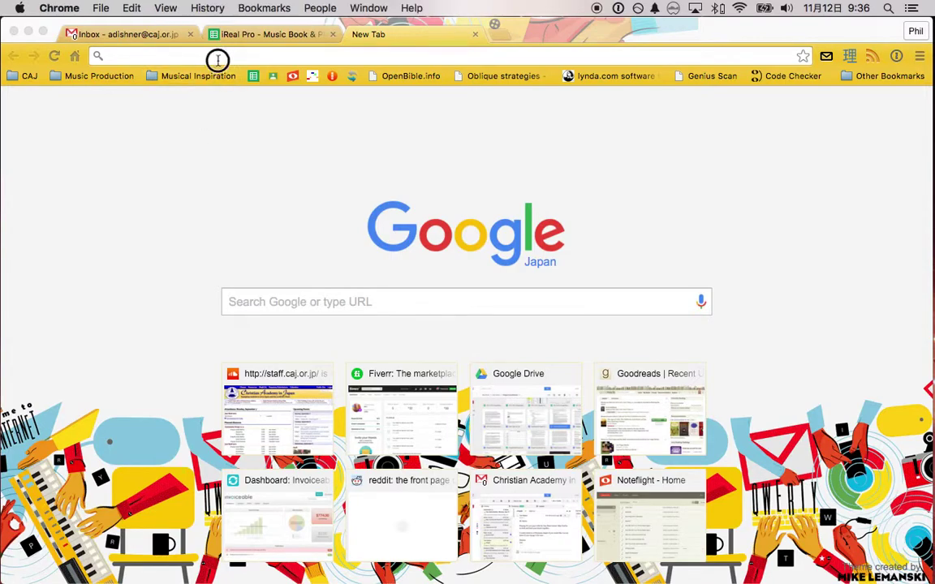
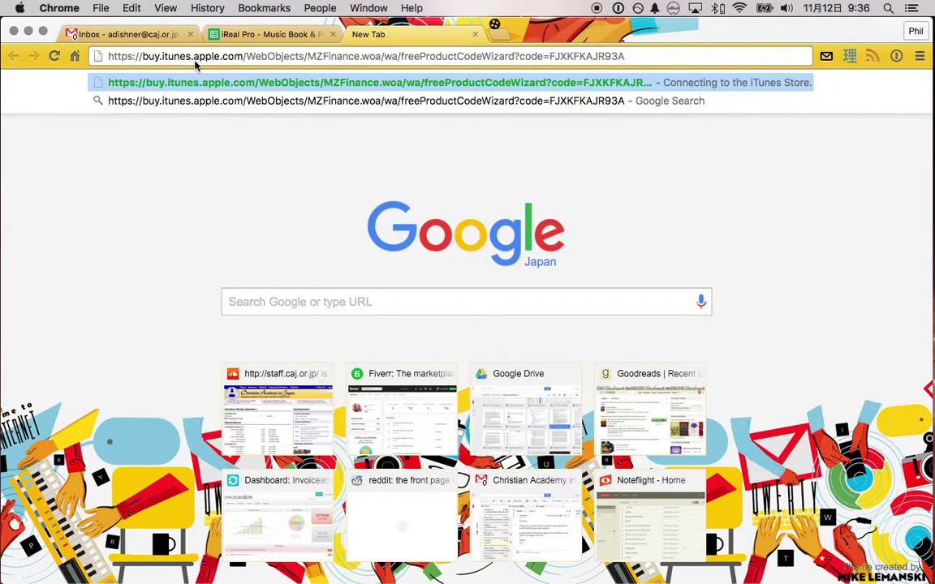
pyautogui.press('Return')
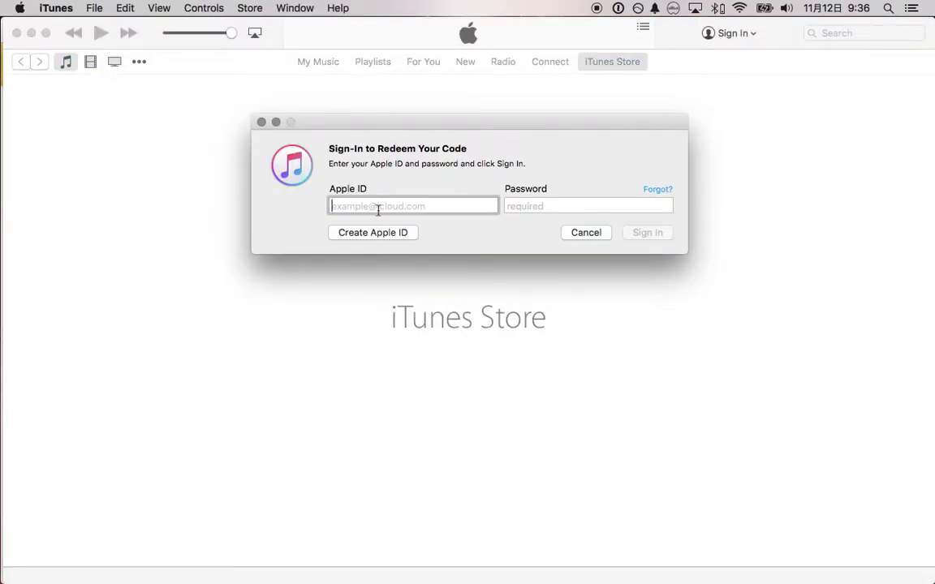
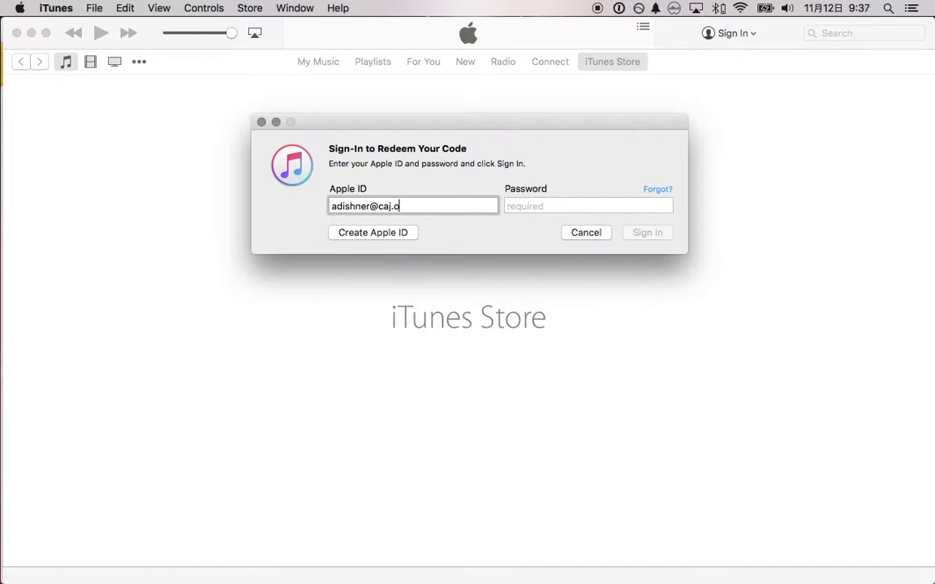
# Sign in to the Sign-In to Redeem dialog with the Apple ID e-mail and password
pyautogui.press('Tab')
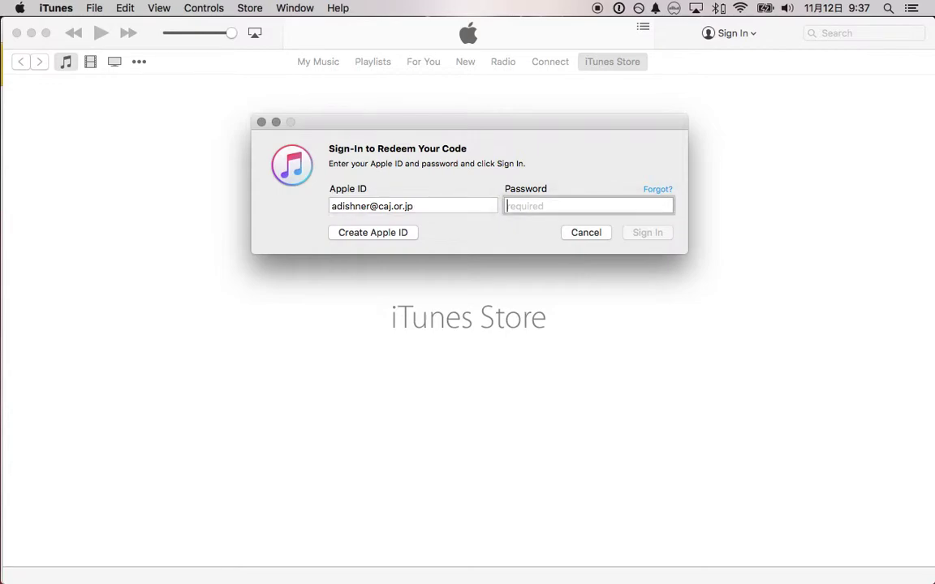
pyautogui.write('•••••••••')
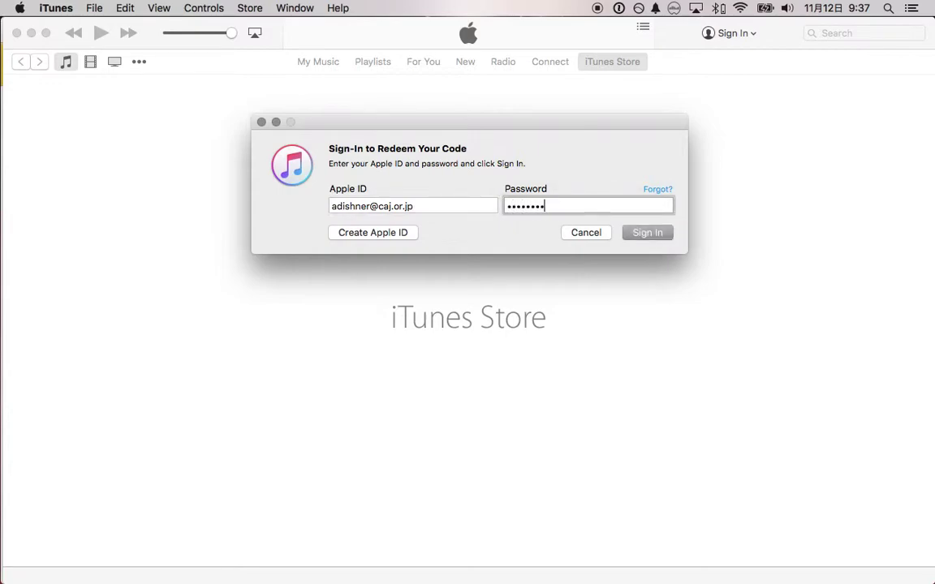
pyautogui.click(659, 236)
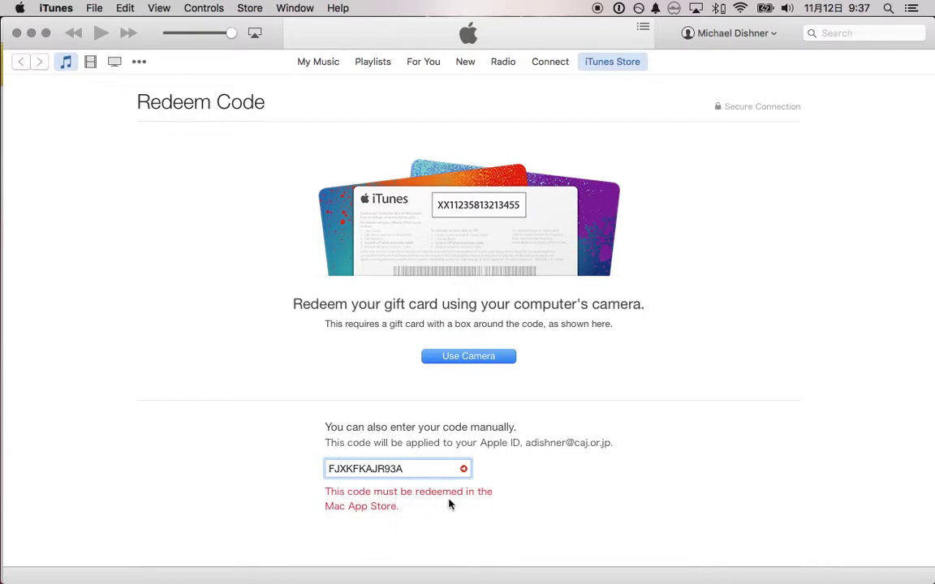
# Copy the redemption code via Edit > Copy and launch the App Store from the Apple menu
pyautogui.doubleClick(355, 469)
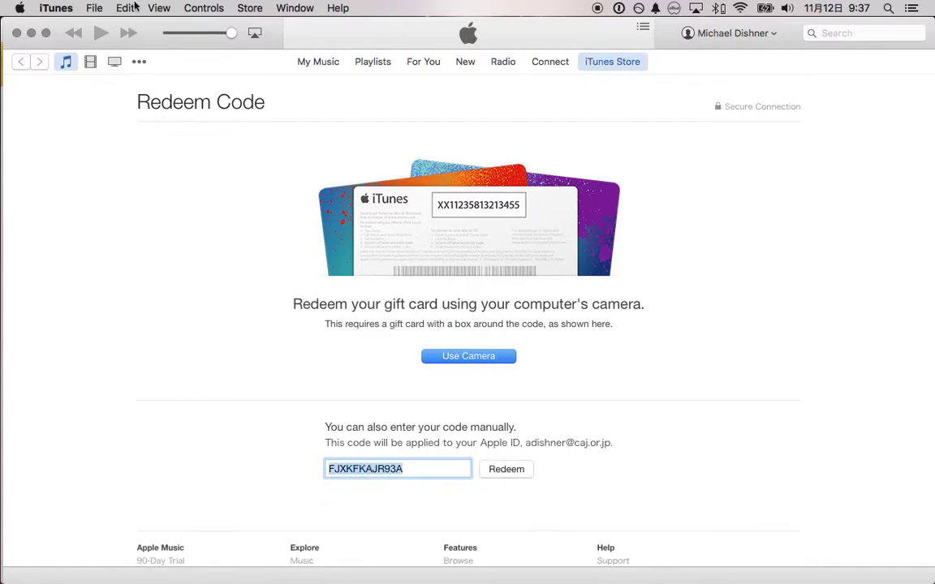
pyautogui.click(125, 9)
pyautogui.click(138, 77)
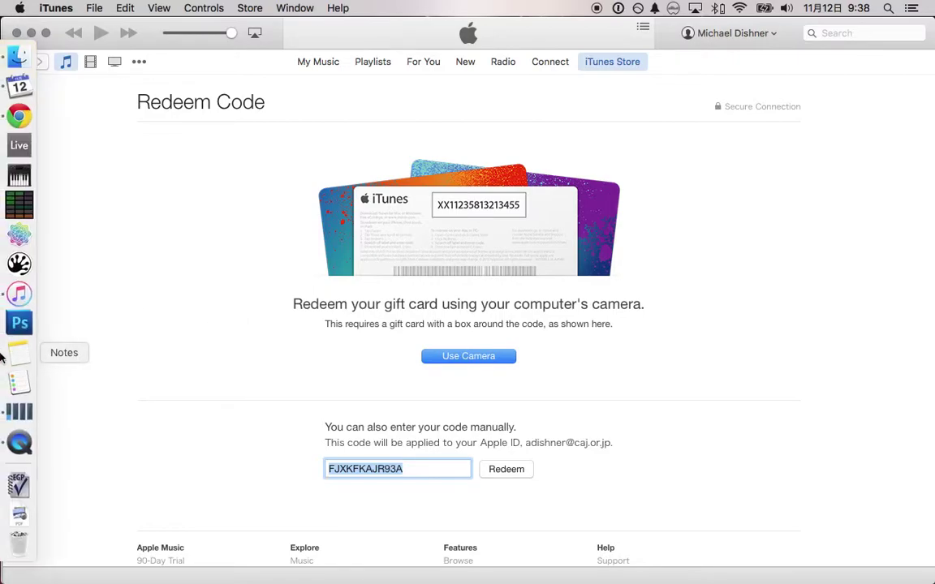
pyautogui.click(18, 7)
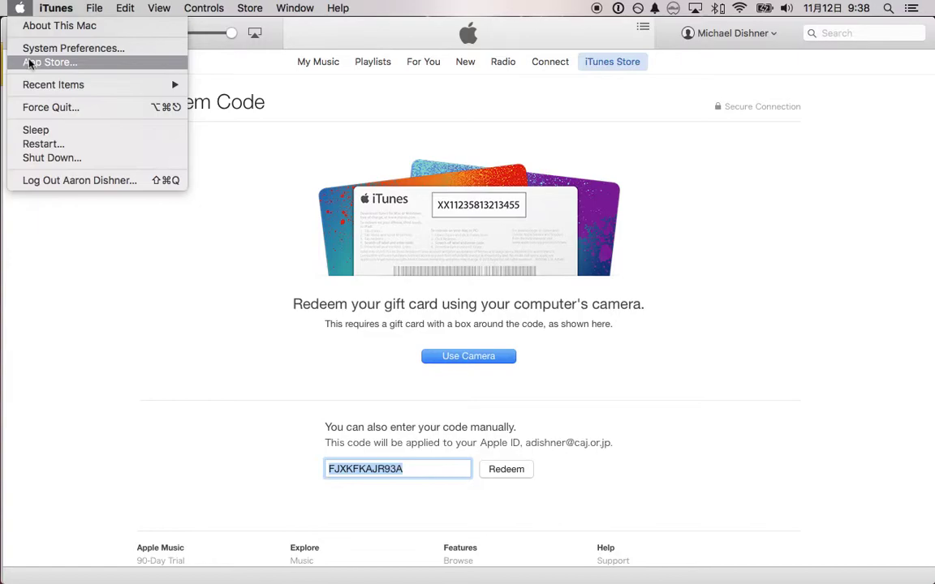
pyautogui.click(73, 62)
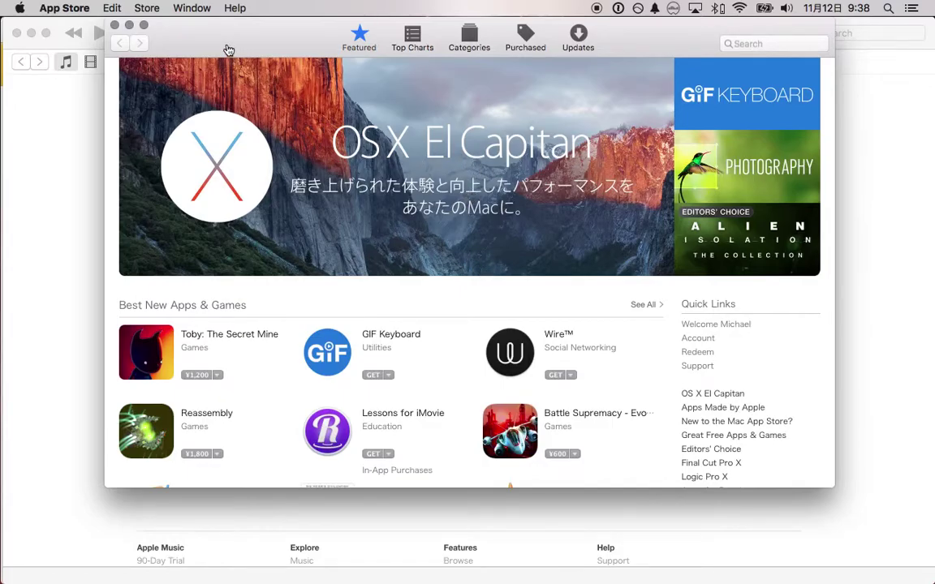
# Look through the Featured page and the Store and Window menus for a redeem option
pyautogui.scroll(-10, 600, 357)
pyautogui.scroll(-10, 617, 369)
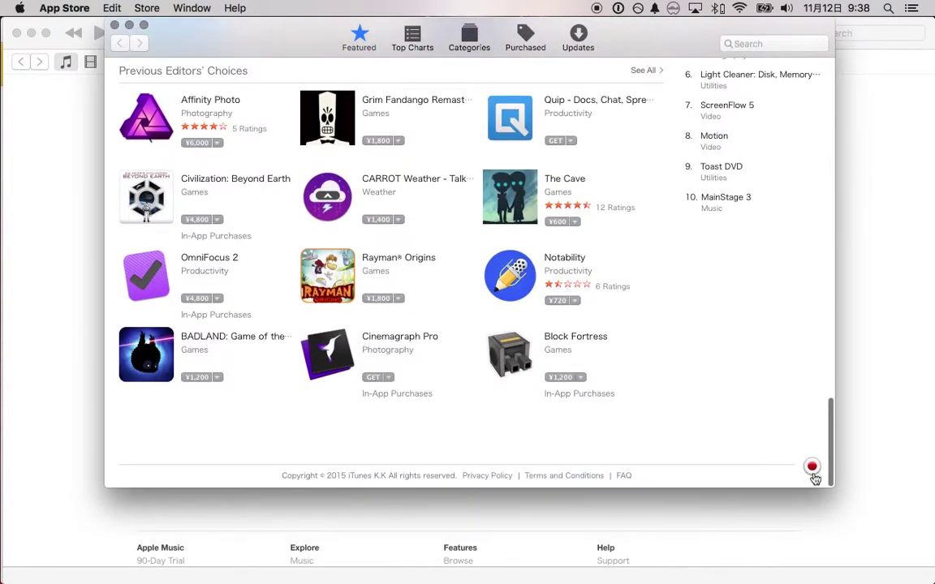
pyautogui.scroll(20, 650, 382)
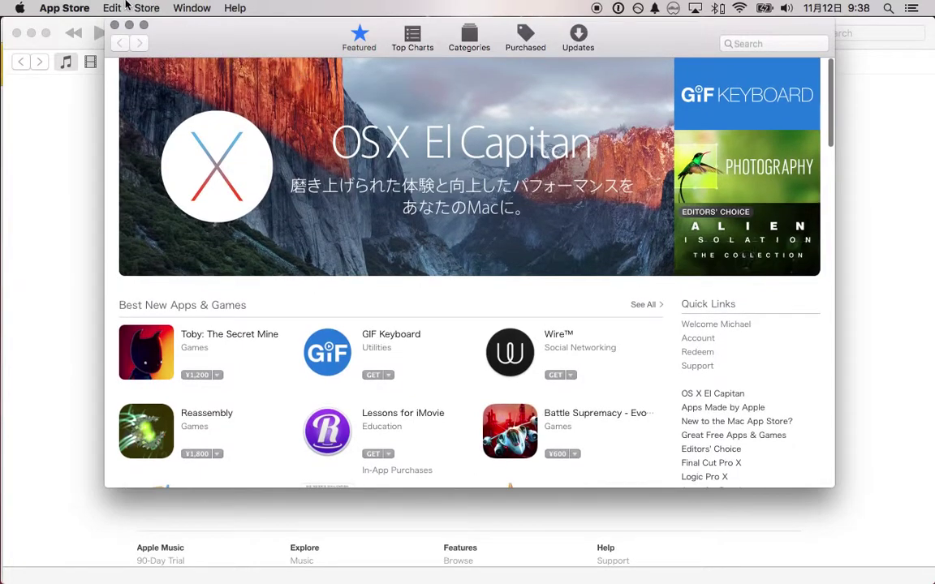
pyautogui.click(138, 6)
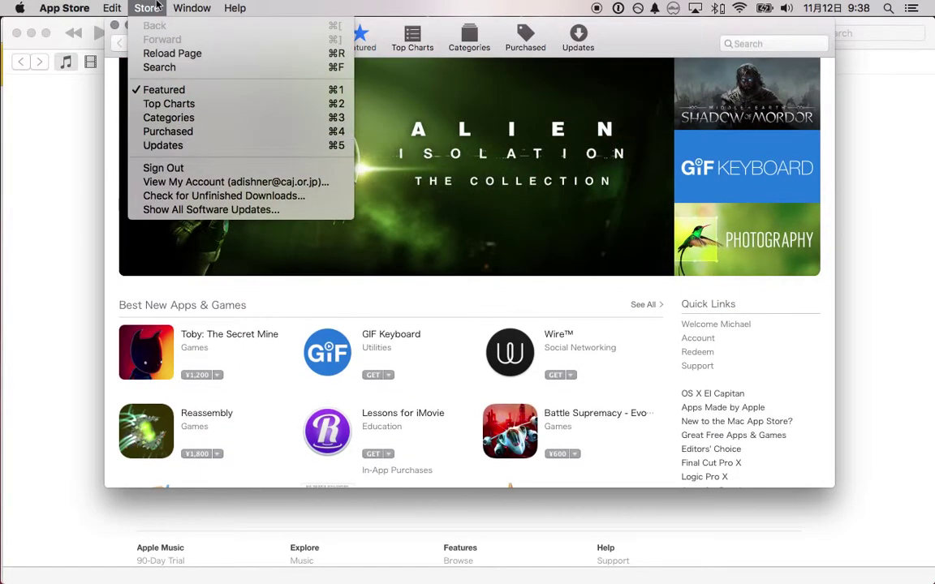
pyautogui.moveTo(180, 6)
pyautogui.click(187, 7)
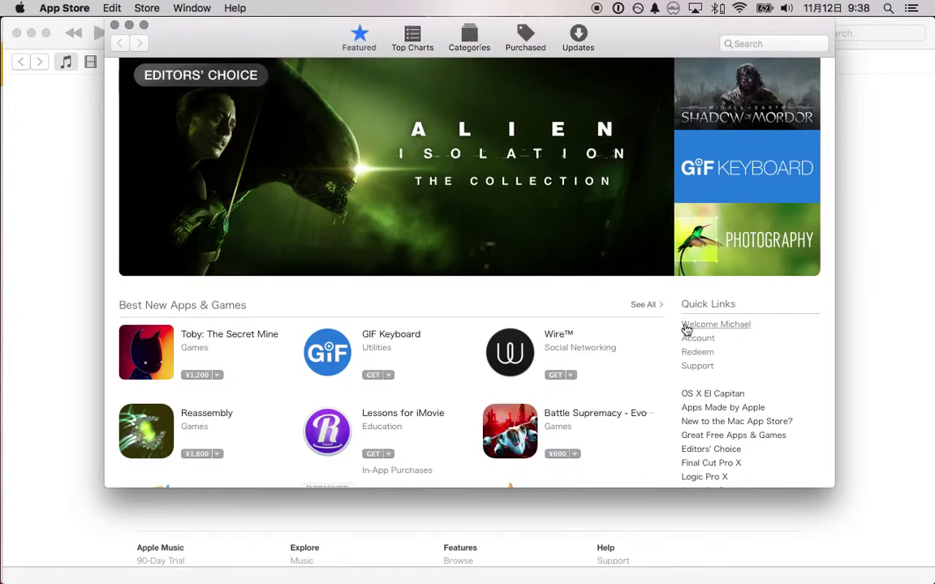
# Start a redemption from the Redeem quick link and sign in with the account password
pyautogui.click(696, 352)
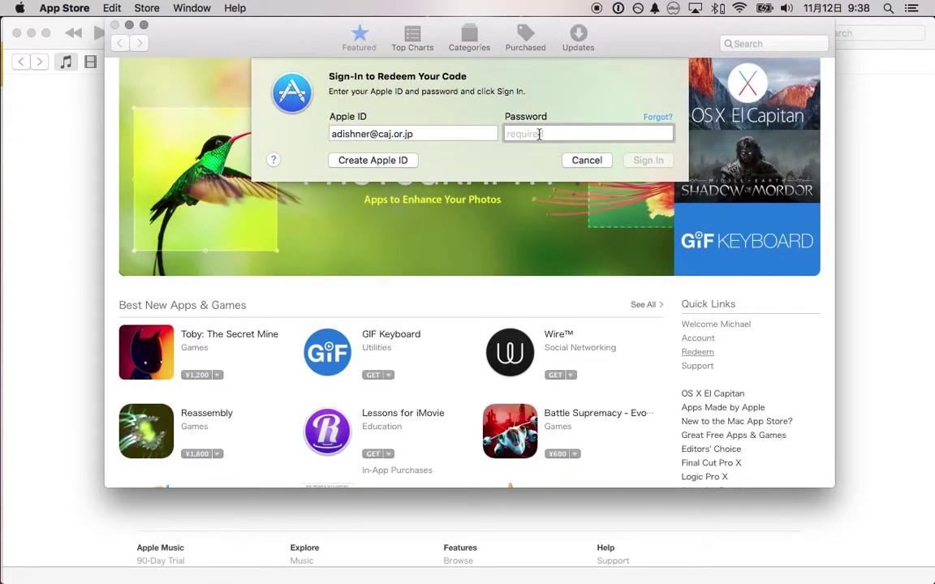
pyautogui.write('passwor')
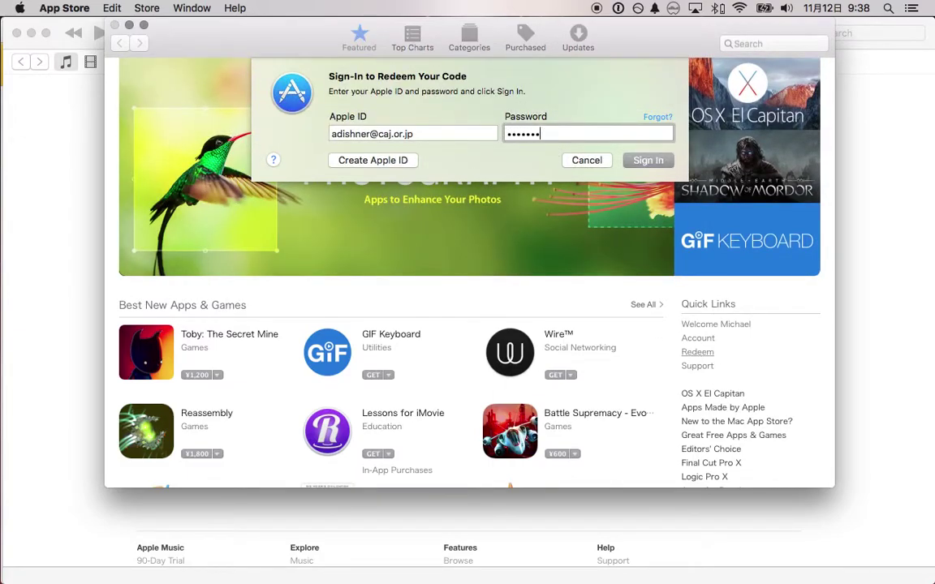
pyautogui.click(642, 157)
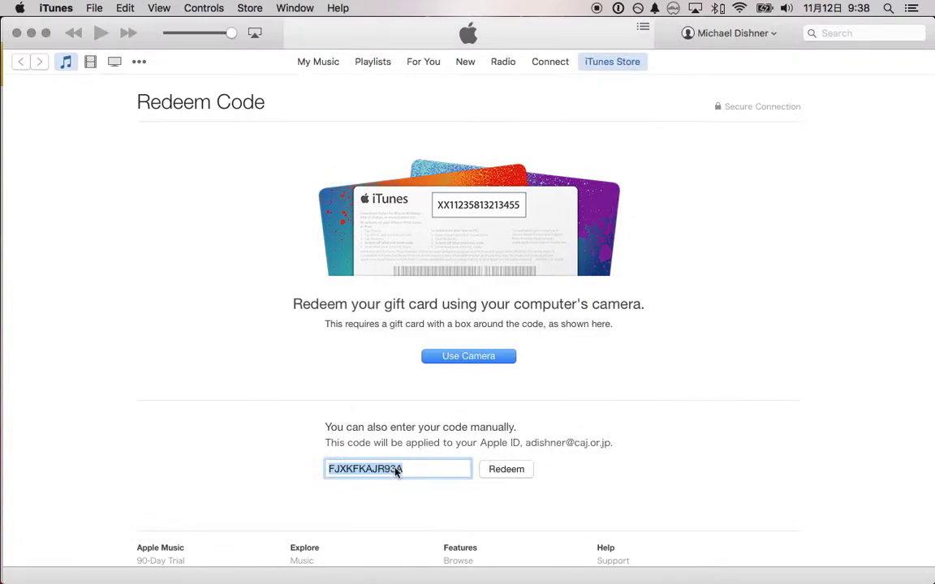
# Copy the code from iTunes, paste it into the App Store Code field and redeem it
pyautogui.press('super+c')
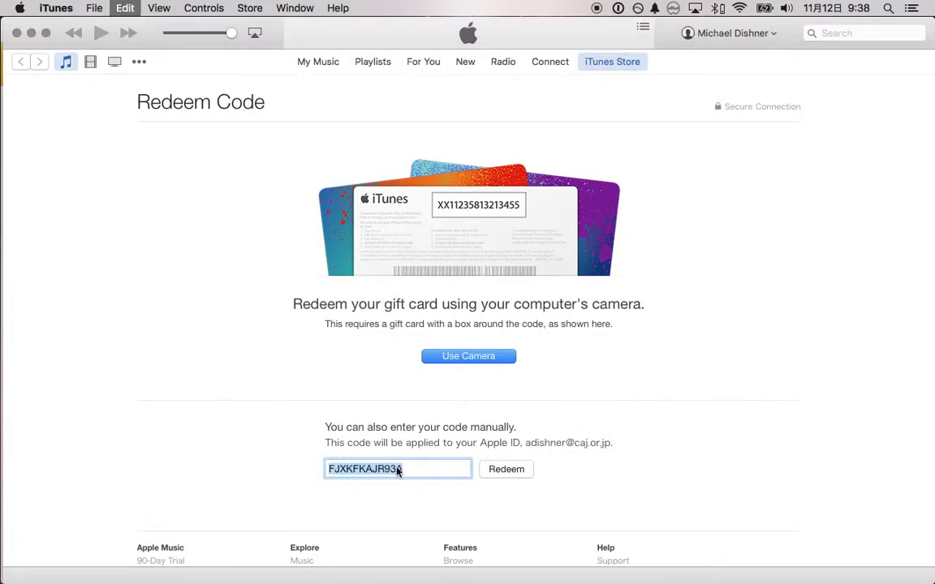
pyautogui.press('super+Tab')
pyautogui.press('super+v')
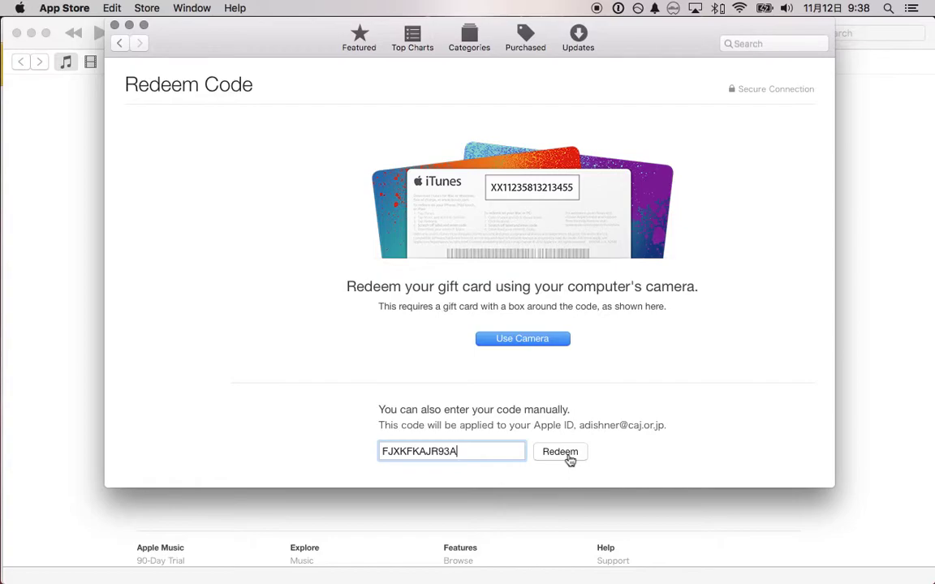
pyautogui.click(569, 460)
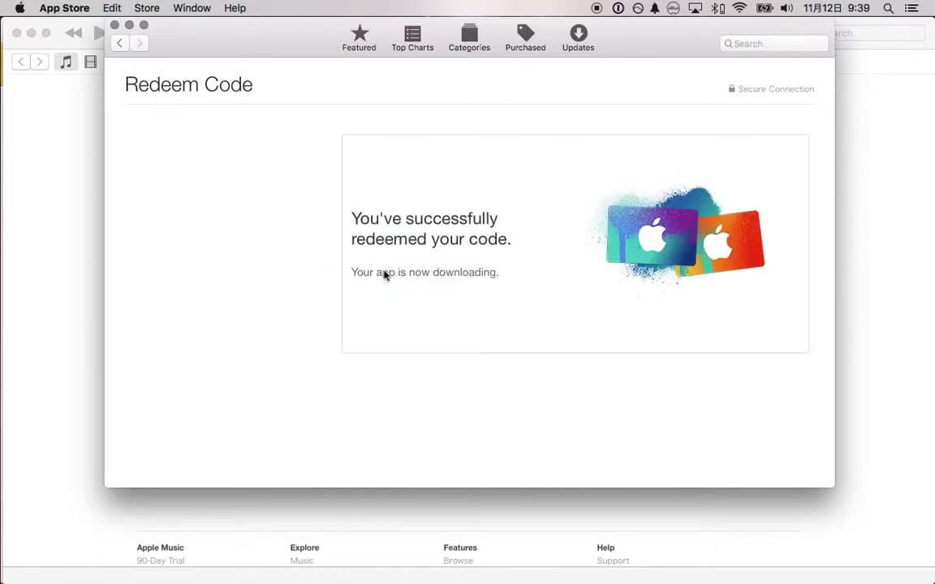
pyautogui.moveTo(2, 277)
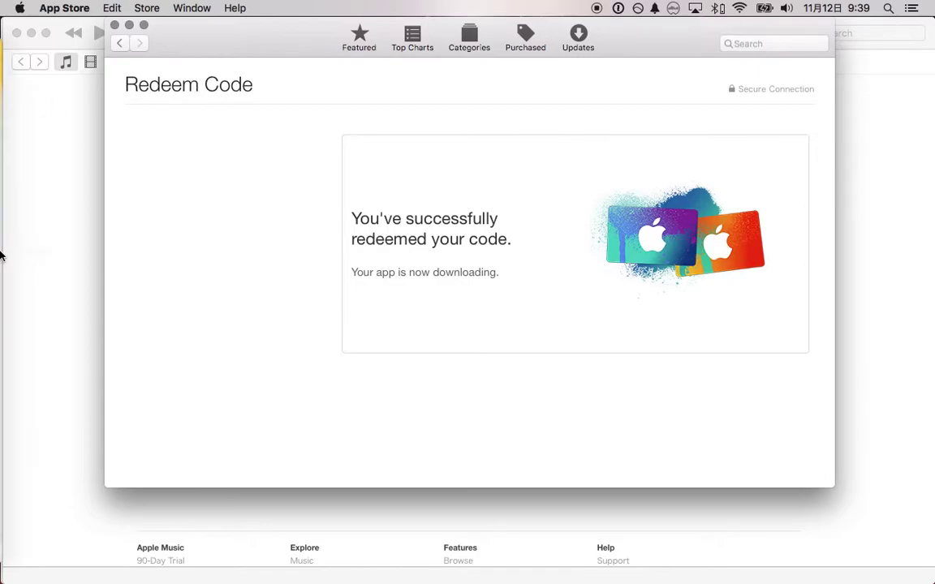
pyautogui.moveTo(2, 255)
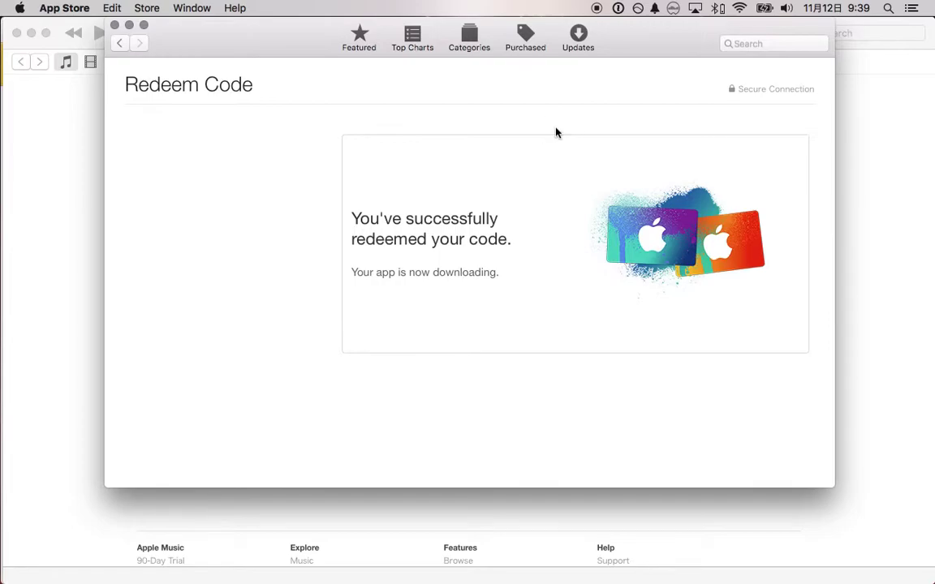
pyautogui.click(192, 8)
pyautogui.moveTo(130, 4)
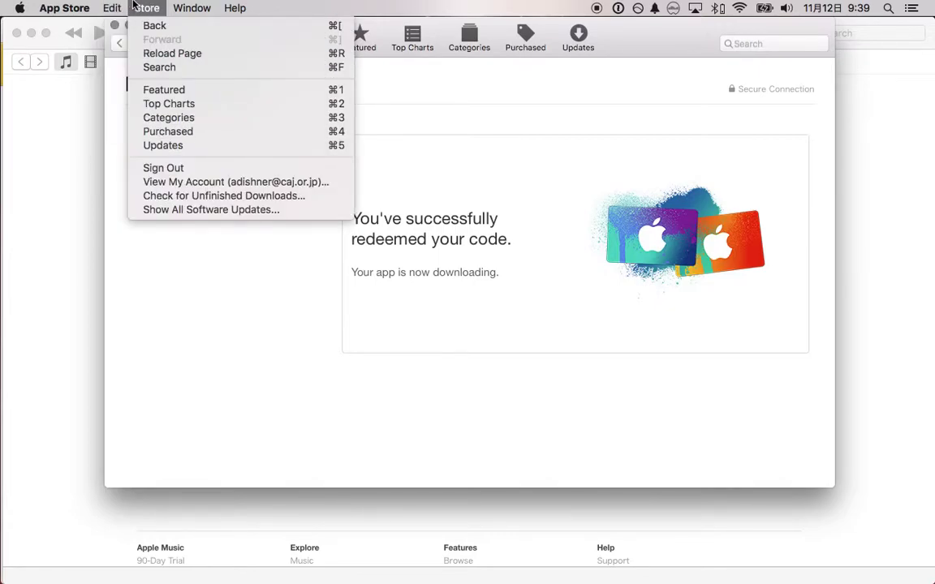
pyautogui.click(134, 4)
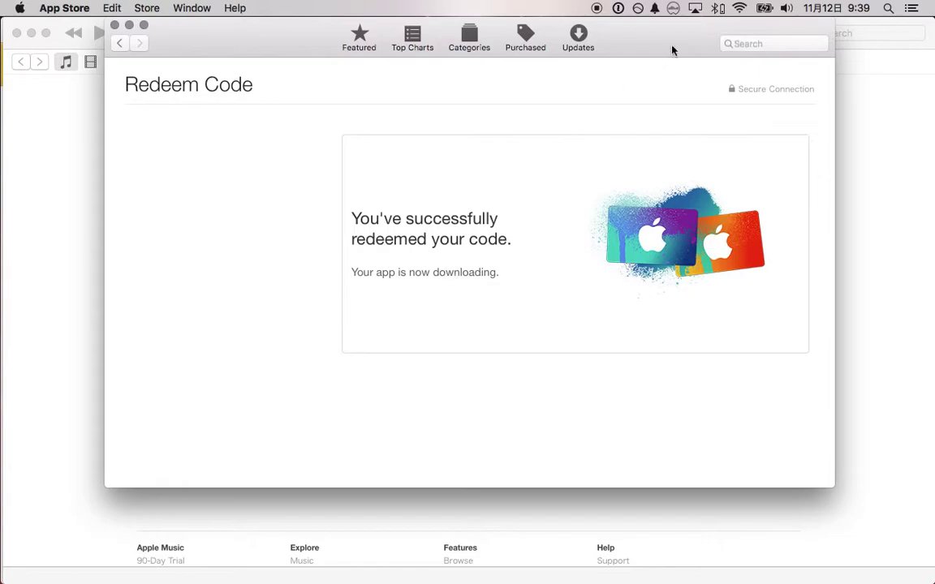
pyautogui.moveTo(673, 34)
pyautogui.mouseDown()
pyautogui.moveTo(645, 33)
pyautogui.moveTo(667, 33)
pyautogui.mouseUp()
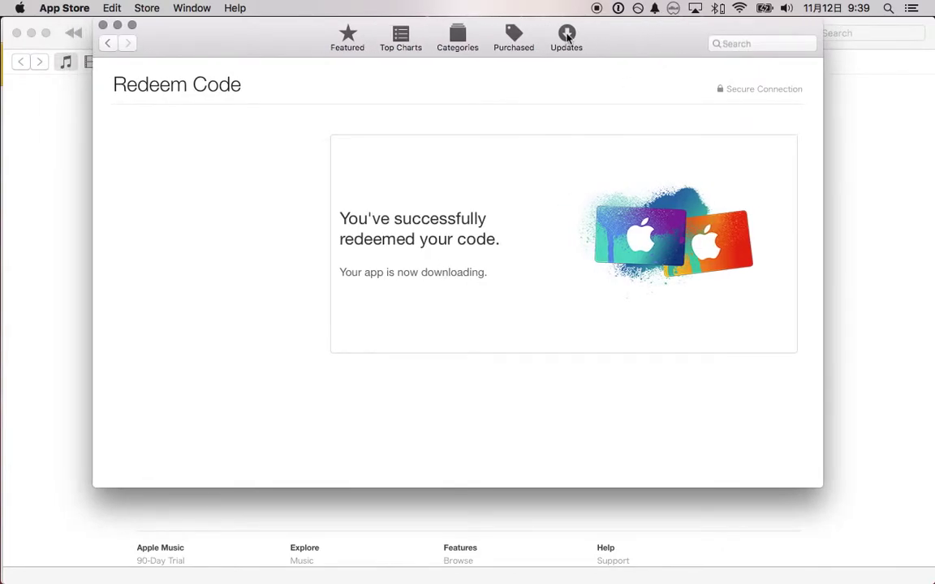
pyautogui.click(514, 36)
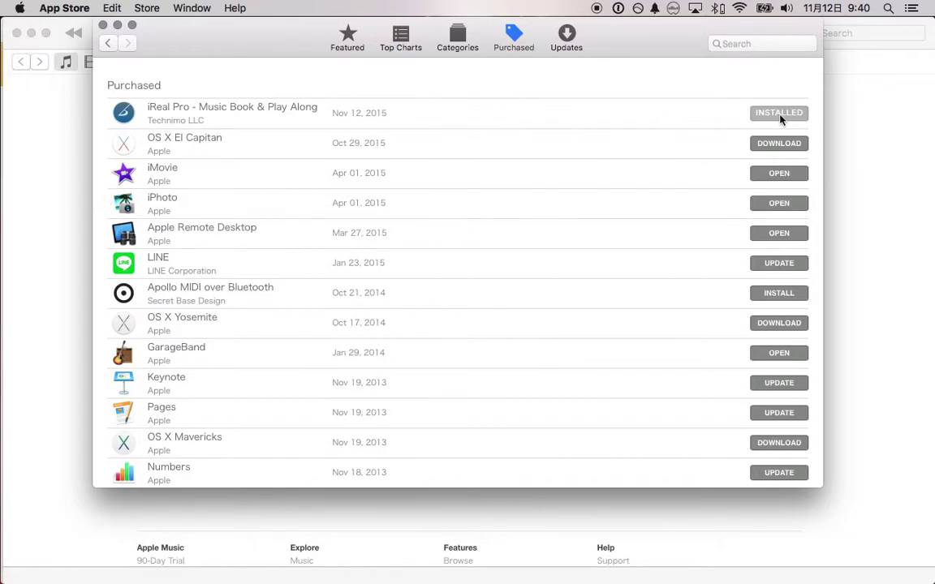
# Open Spotlight search to look for iReal Pro
pyautogui.moveTo(2, 183)
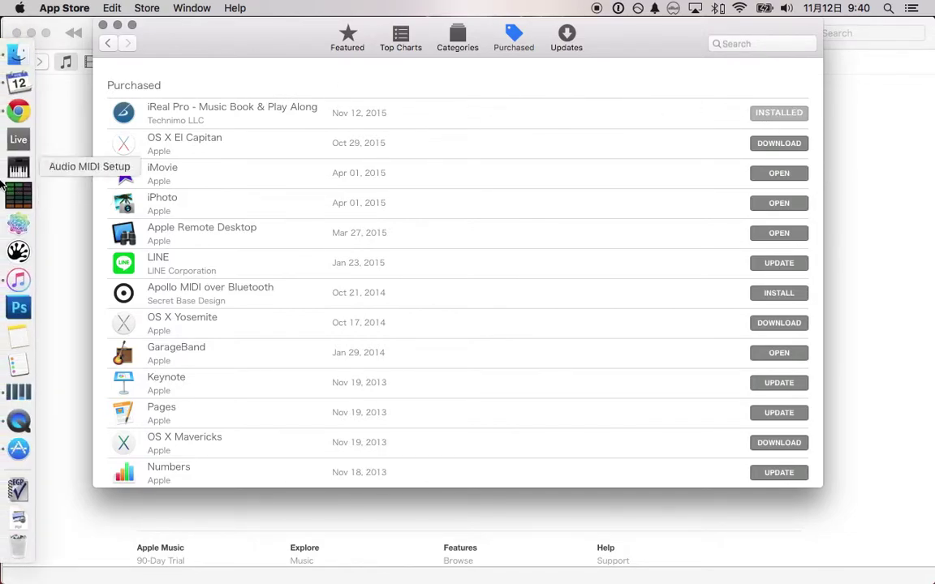
pyautogui.click(888, 7)
pyautogui.write('irea')
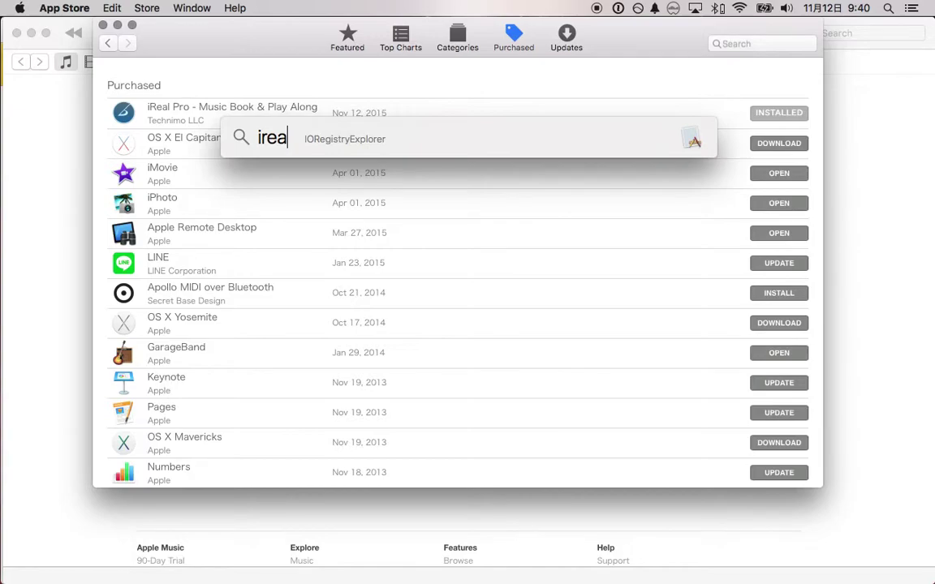
pyautogui.write('l pro')
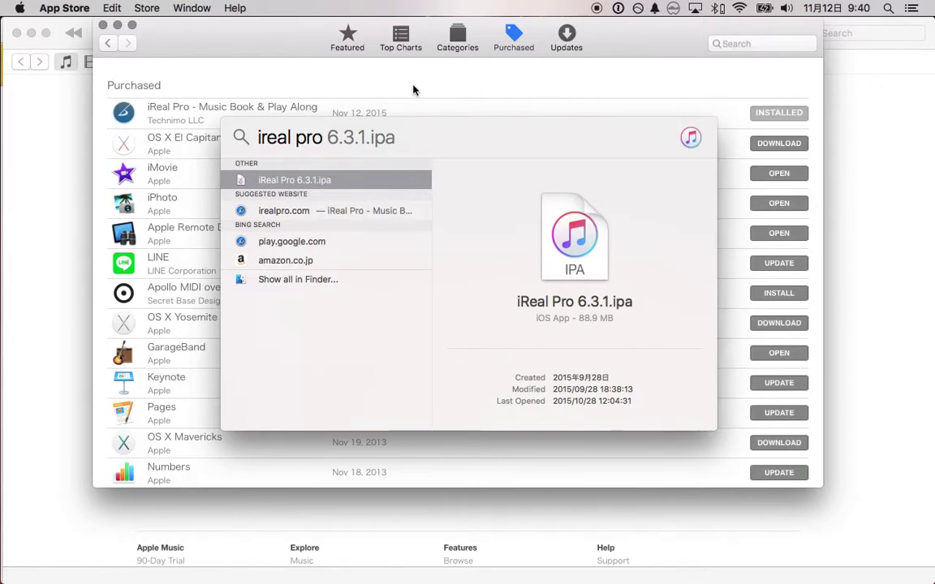
pyautogui.click(297, 138)
pyautogui.press('BackSpace')
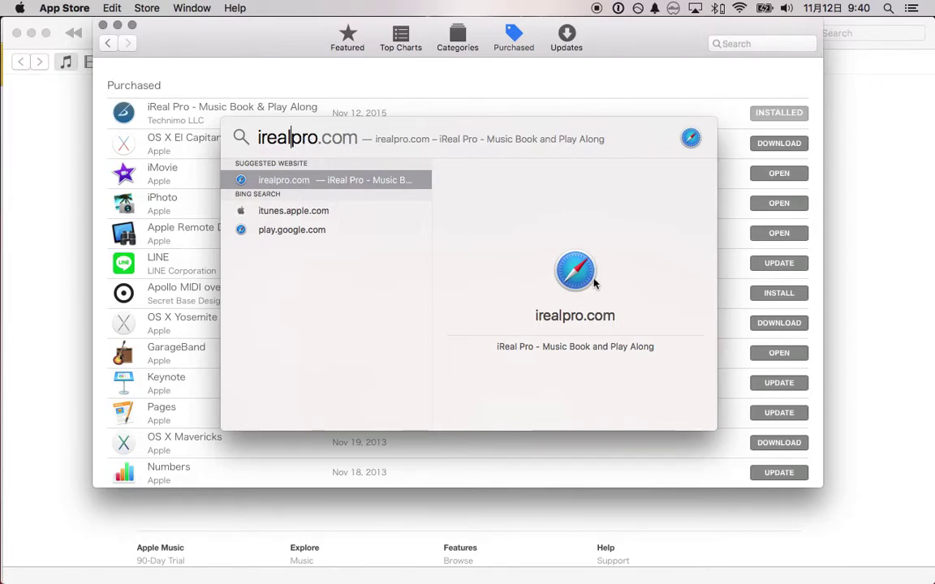
pyautogui.click(280, 73)
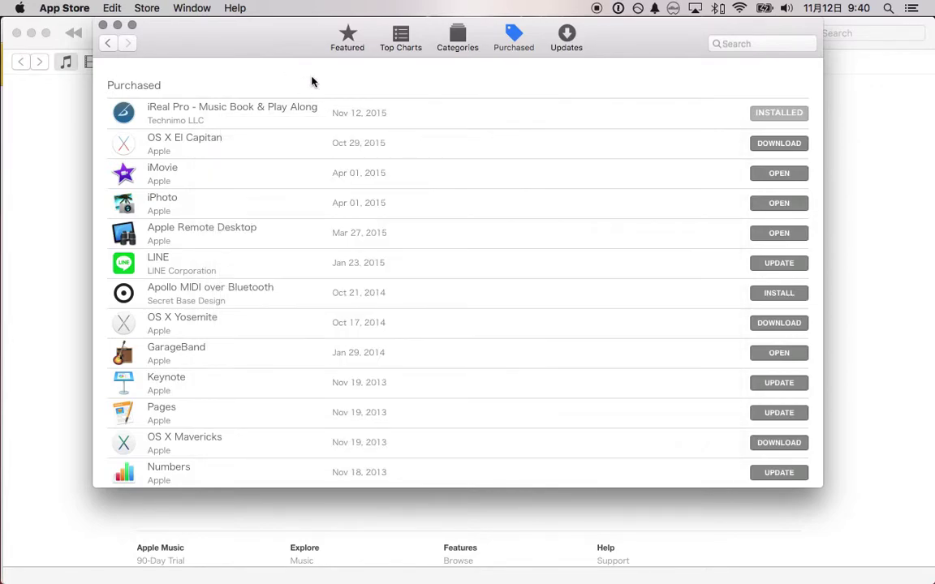
# Open the iReal Pro product page from Purchased and launch the app with Open
pyautogui.moveTo(3, 229)
pyautogui.click(204, 112)
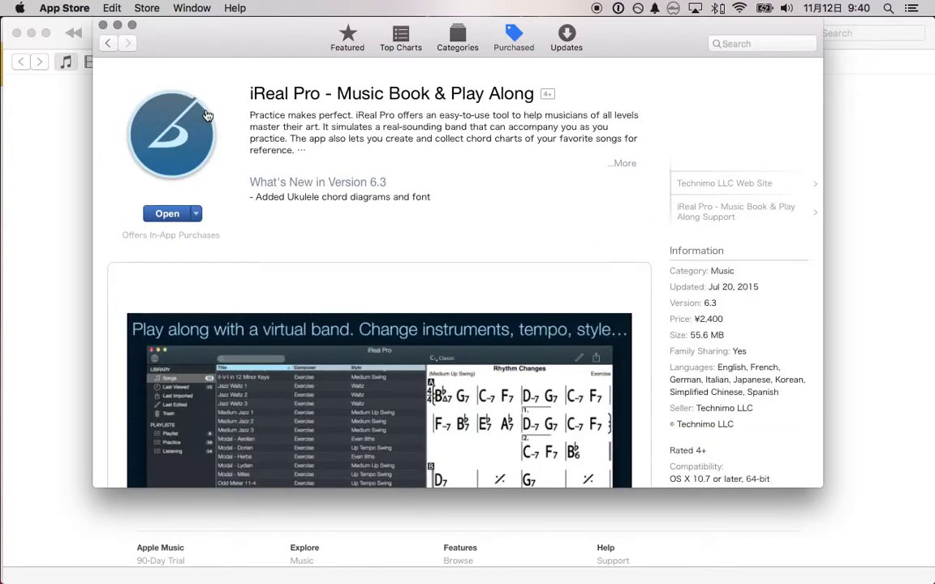
pyautogui.click(160, 216)
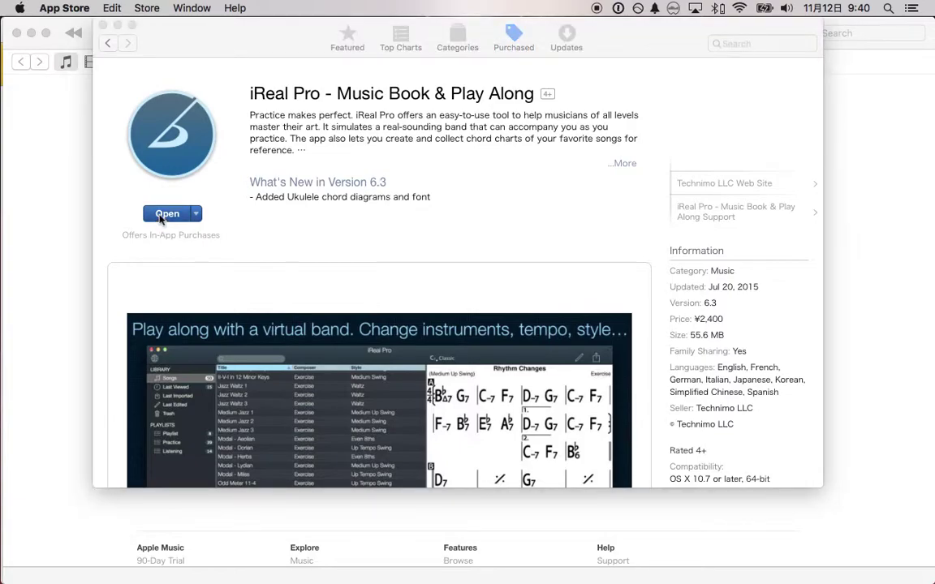
pyautogui.moveTo(17, 294)
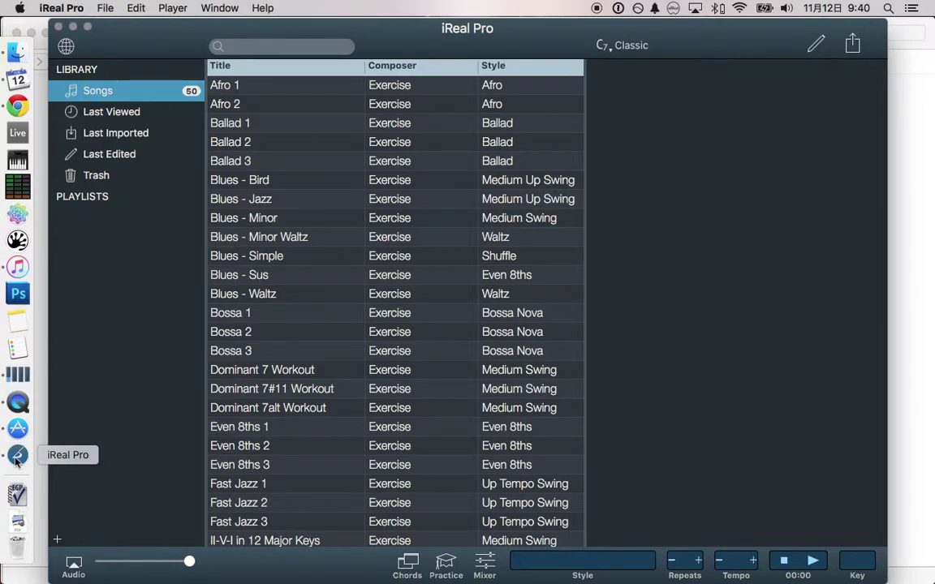
# Set the iReal Pro Dock icon to Options > Keep in Dock and drag it higher up
pyautogui.rightClick(17, 458)
pyautogui.moveTo(91, 414)
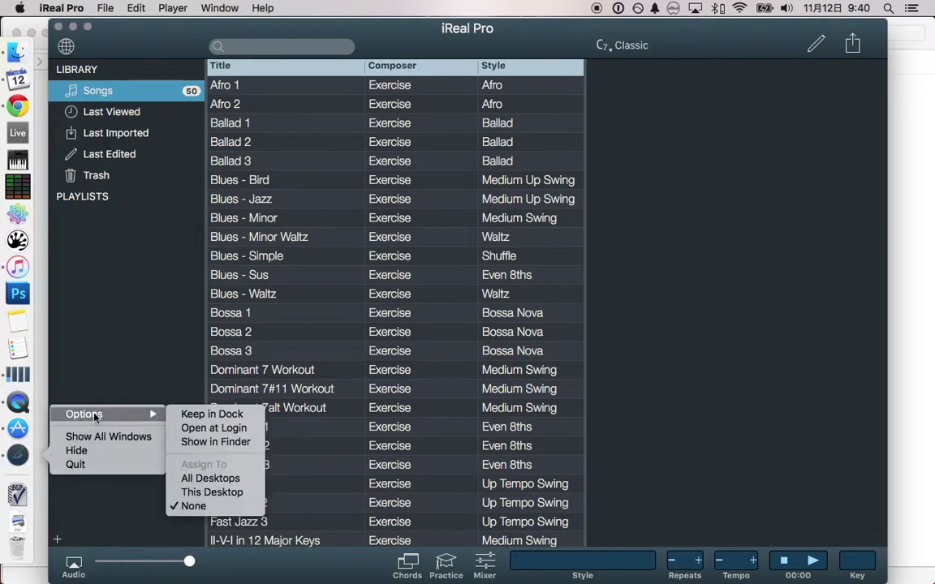
pyautogui.click(209, 415)
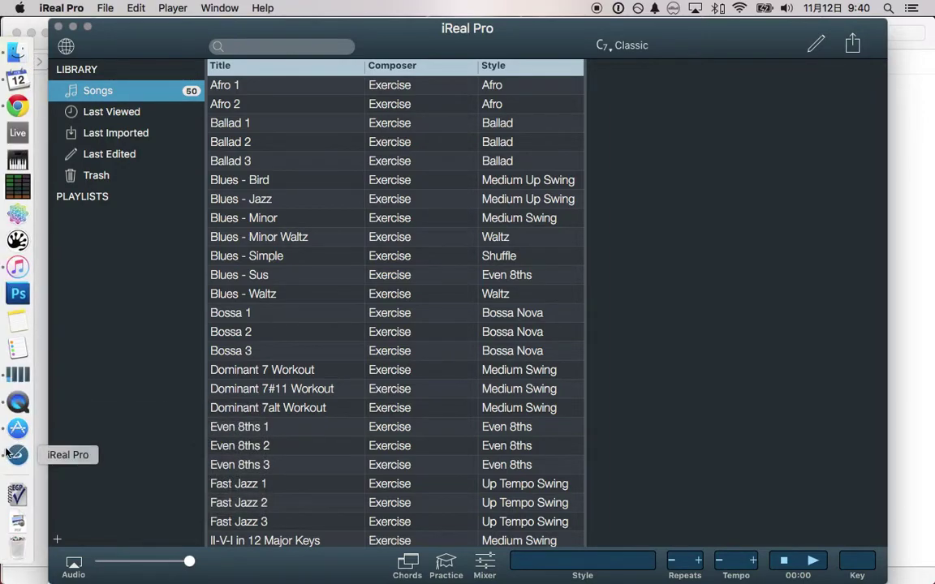
pyautogui.moveTo(20, 460); pyautogui.dragTo(16, 258)
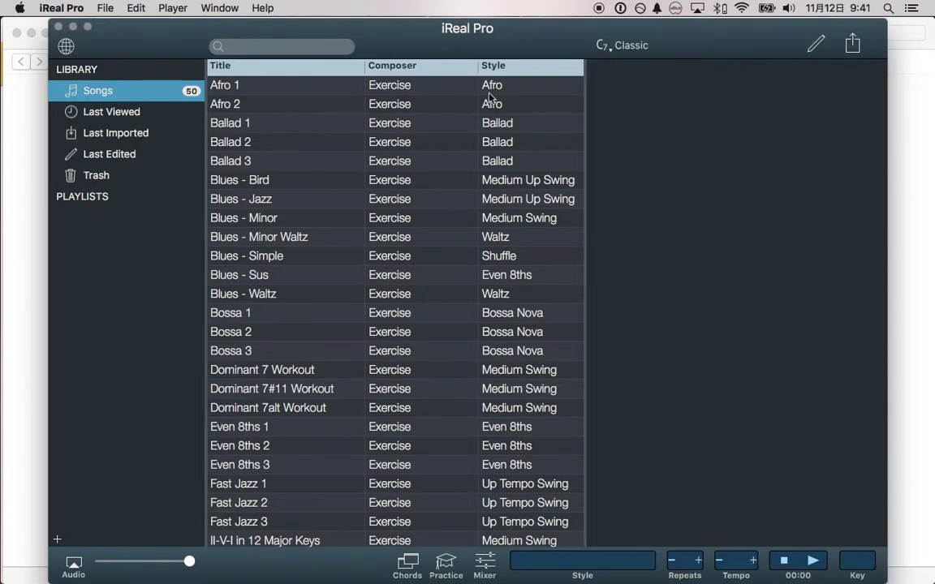
# Browse the song list and menus, then add a new empty playlist with the sidebar + button
pyautogui.scroll(-5, 406, 174)
pyautogui.scroll(-10, 413, 180)
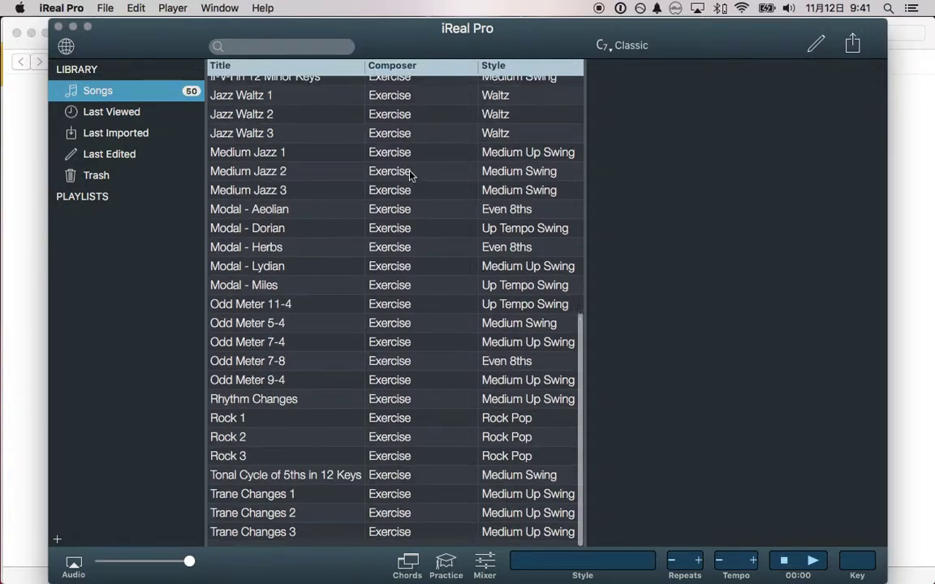
pyautogui.scroll(15, 384, 177)
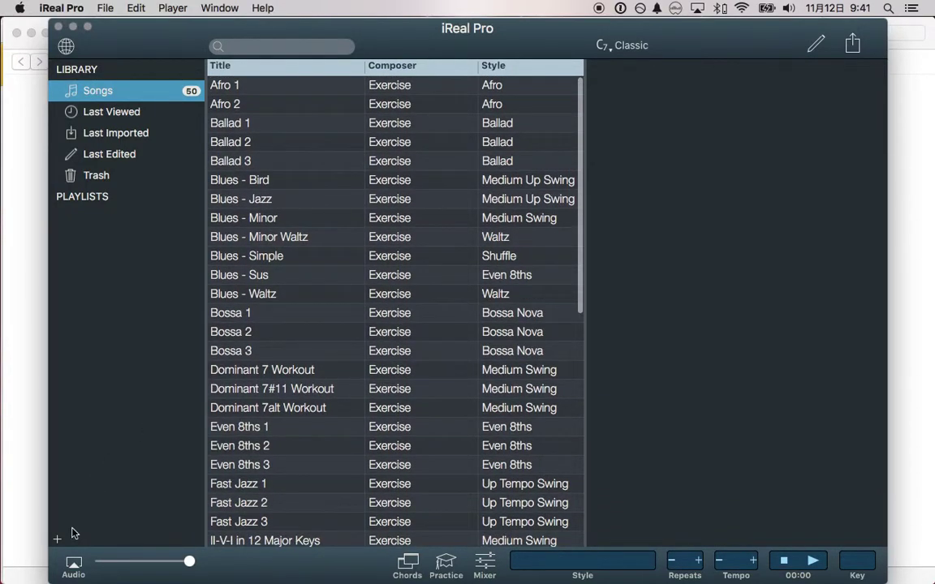
pyautogui.click(201, 6)
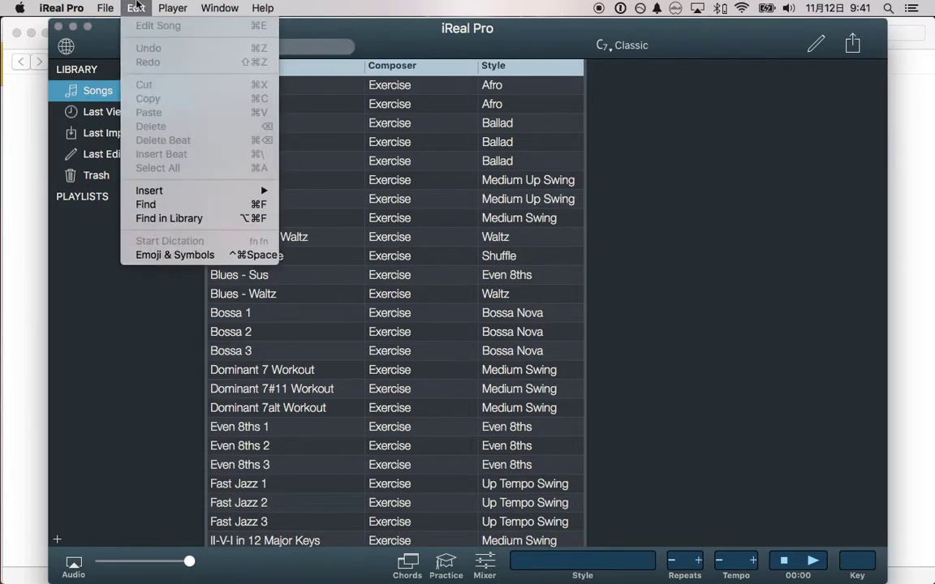
pyautogui.moveTo(109, 5)
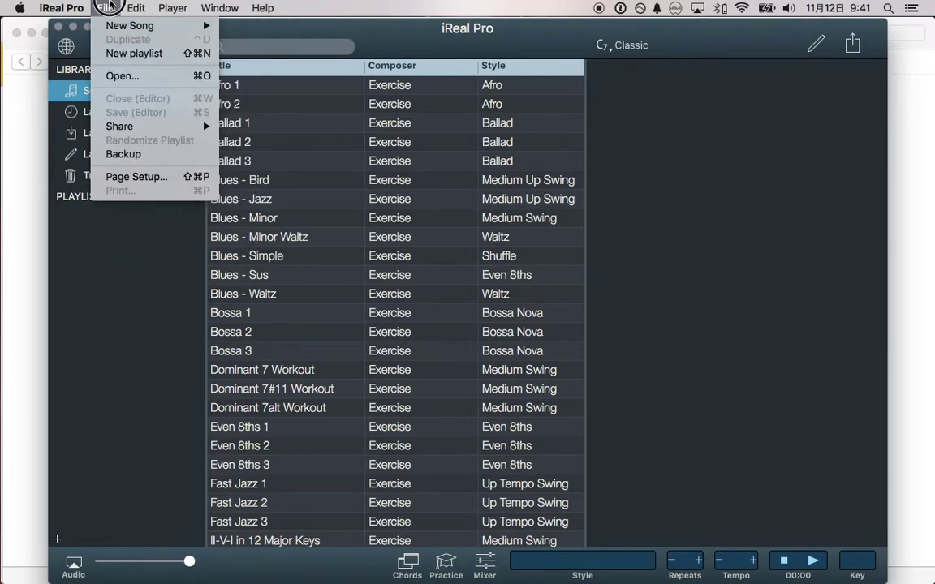
pyautogui.click(106, 6)
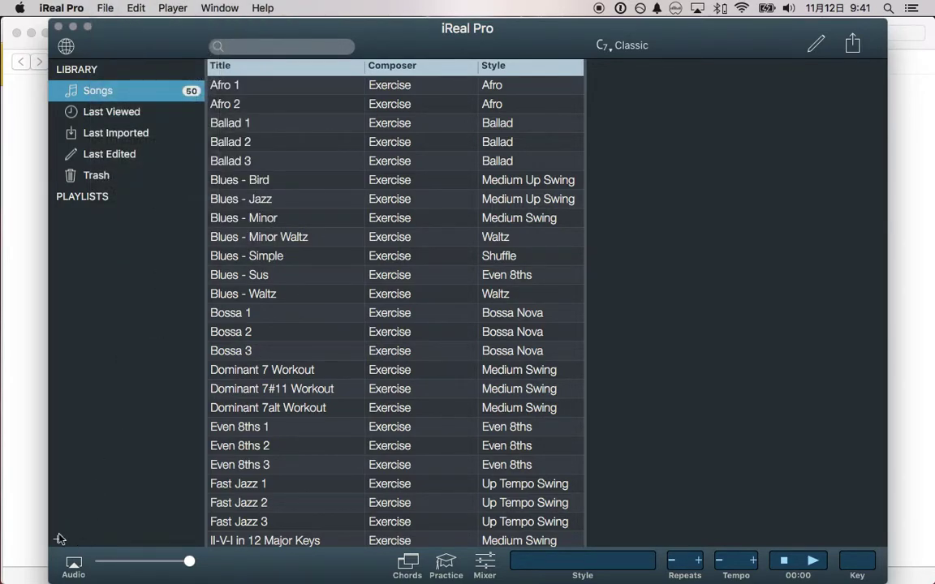
pyautogui.click(58, 540)
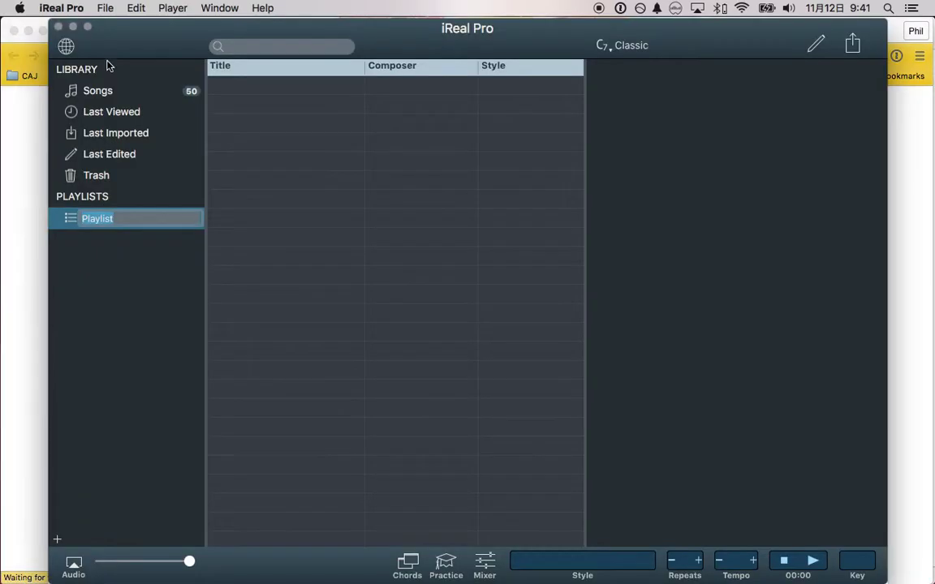
pyautogui.click(14, 123)
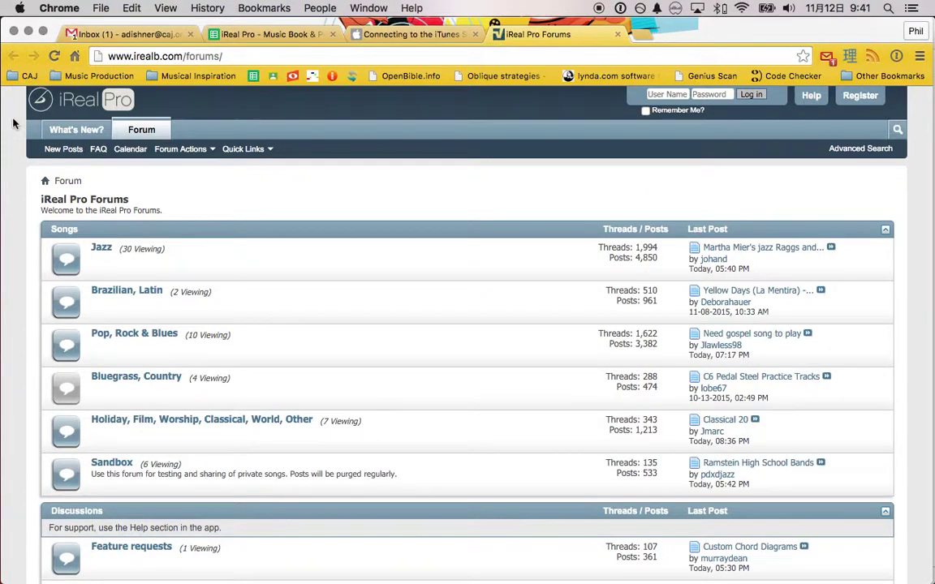
# Open the Jazz forum's Jazz 1300 Standards thread and follow its iReal Pro import link
pyautogui.click(101, 249)
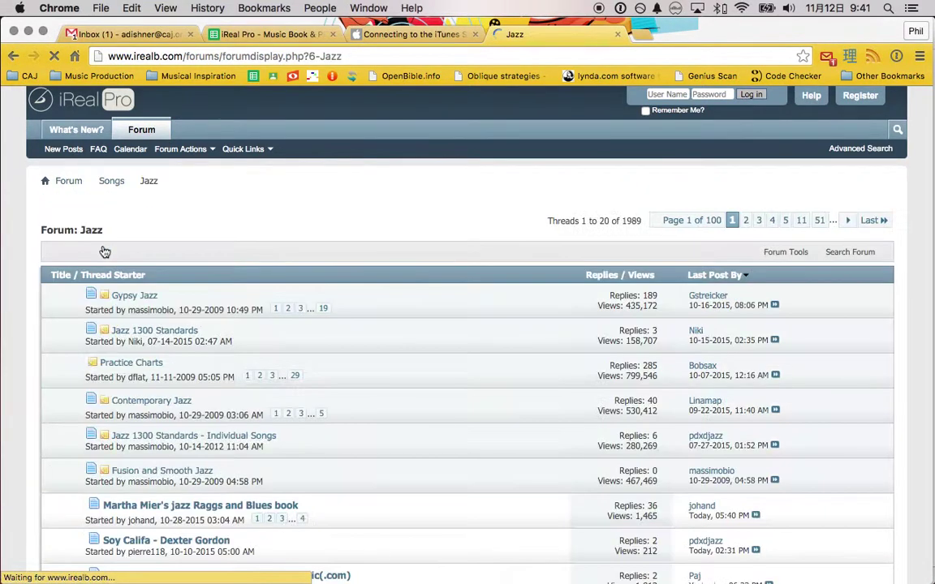
pyautogui.click(162, 332)
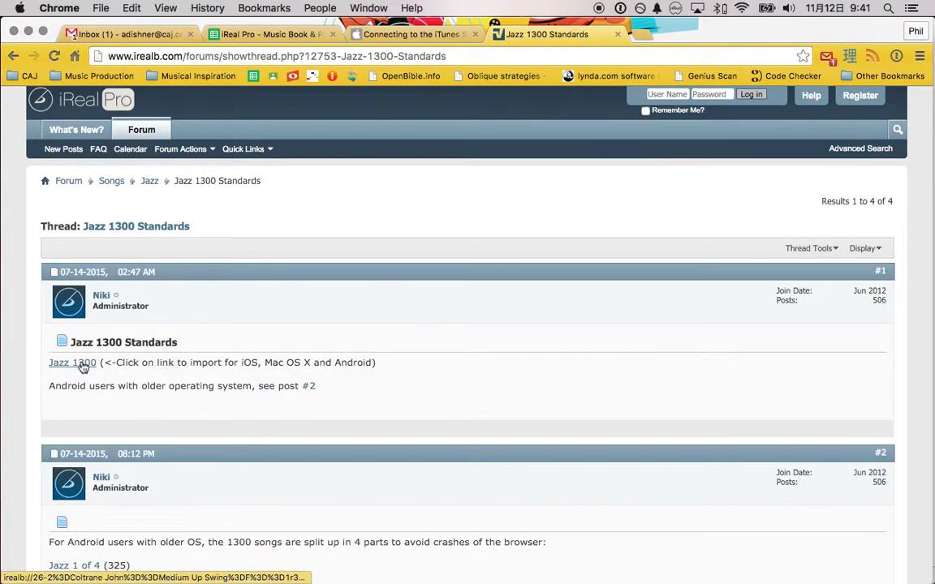
pyautogui.click(81, 365)
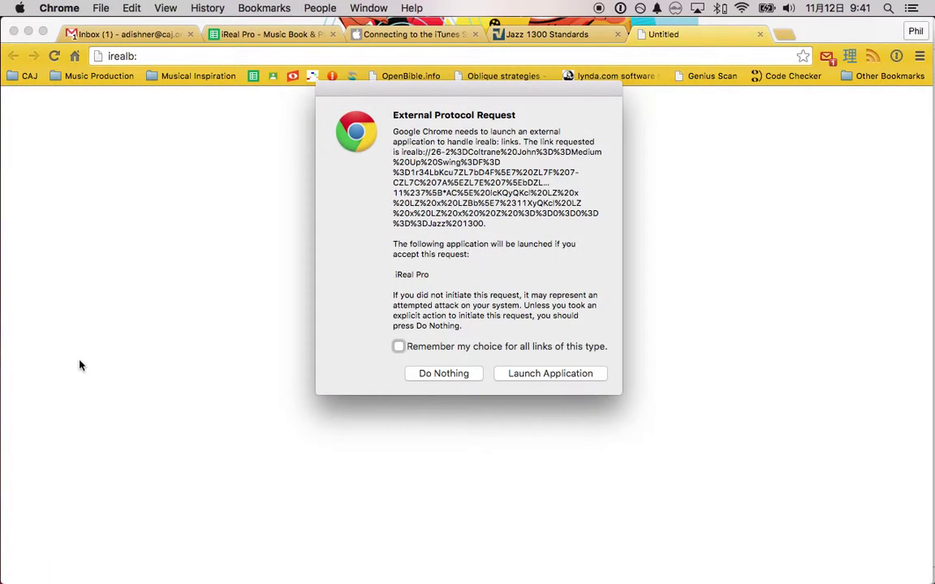
# Let iReal Pro import the Jazz 1300 playlist and scroll through its 1300 songs
pyautogui.click(550, 373)
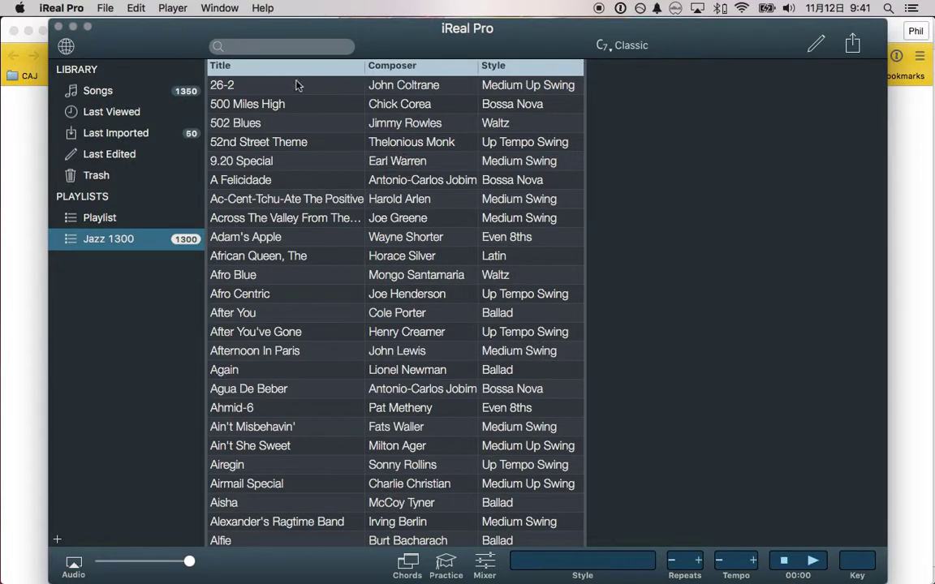
pyautogui.scroll(-5, 420, 203)
pyautogui.scroll(-10, 420, 203)
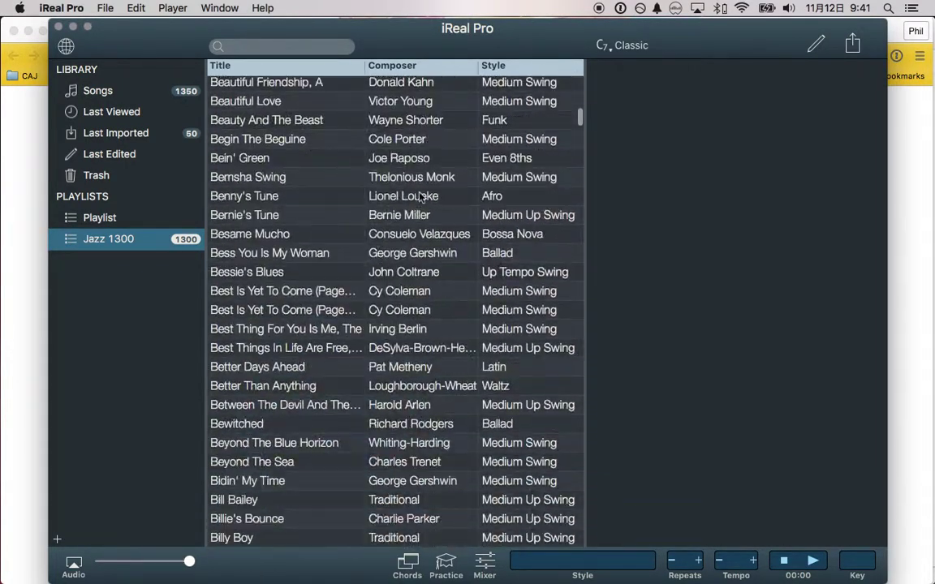
pyautogui.scroll(20, 421, 197)
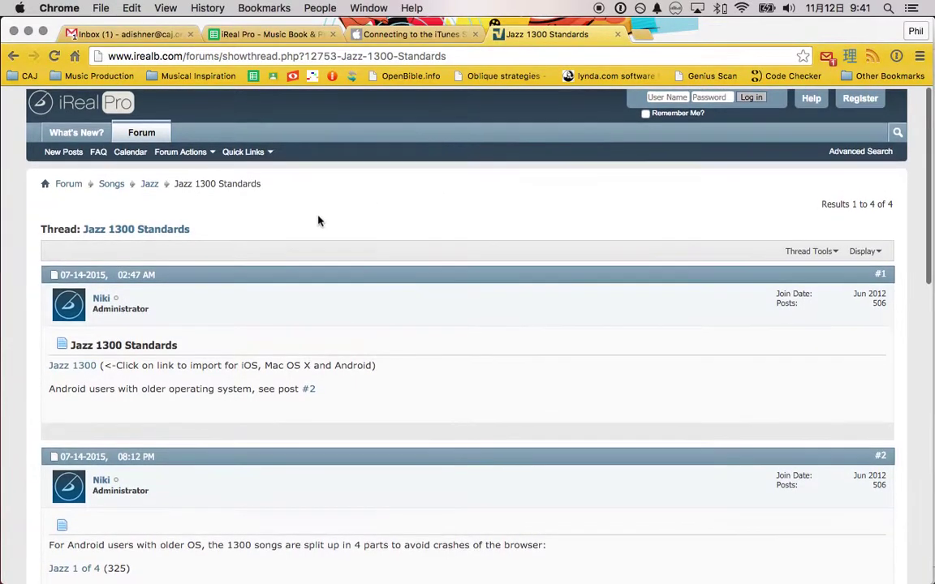
# Go from the iReal Pro Forums index into the Sandbox forum
pyautogui.click(132, 129)
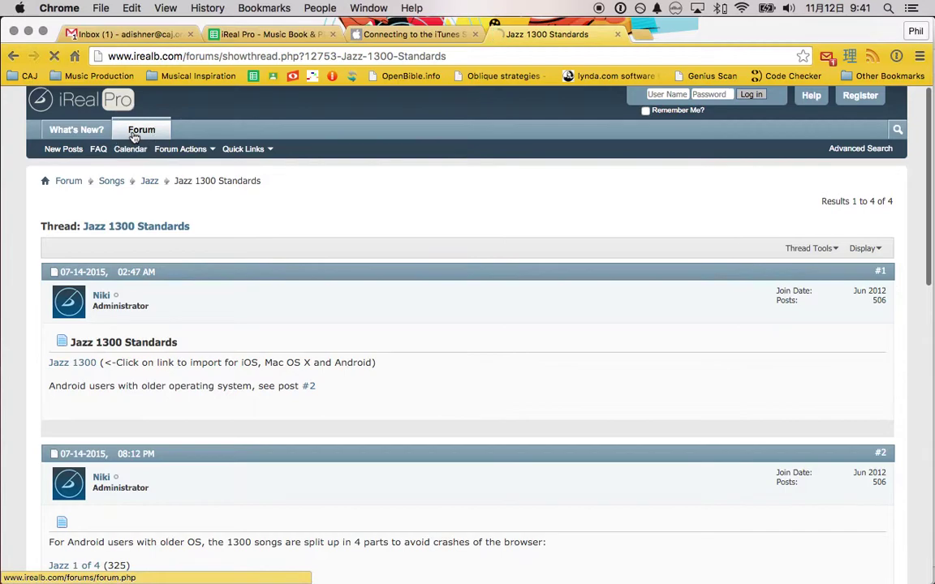
pyautogui.scroll(-3, 433, 391)
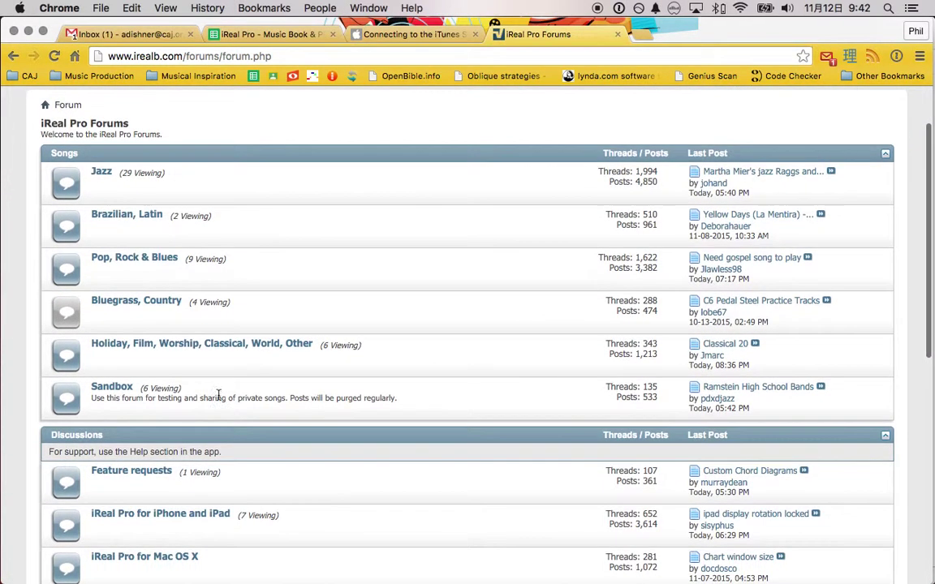
pyautogui.click(113, 388)
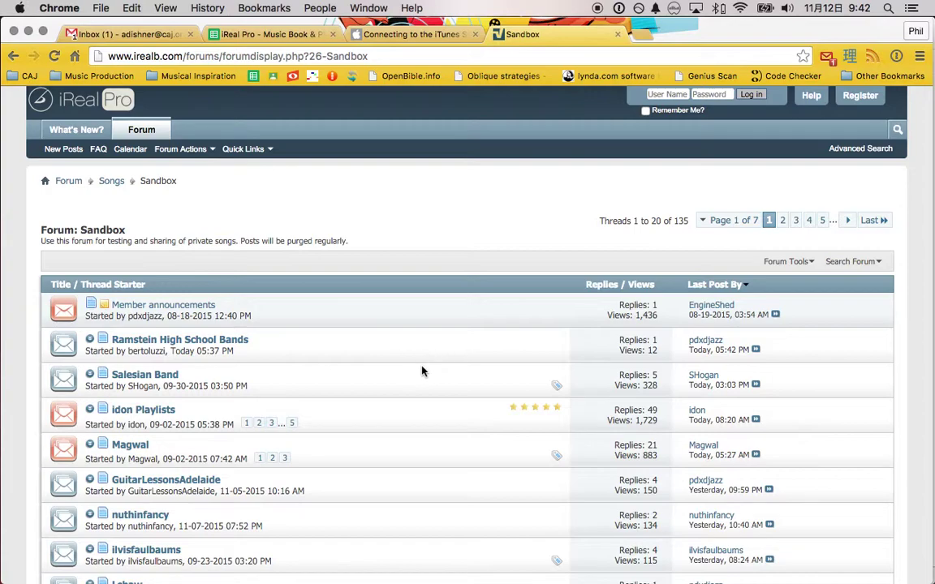
# Search the Sandbox forum's threads for 'cajazz'
pyautogui.click(848, 262)
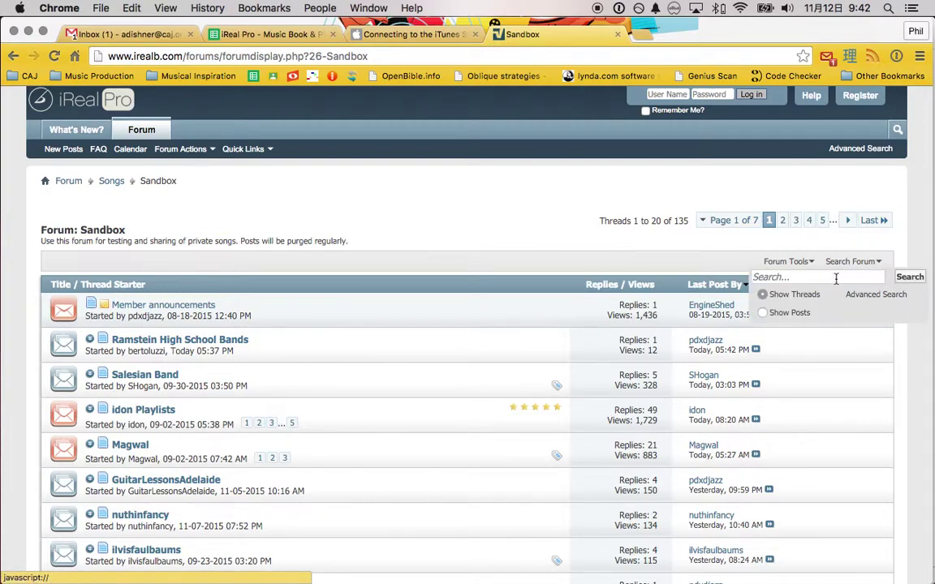
pyautogui.write('ca')
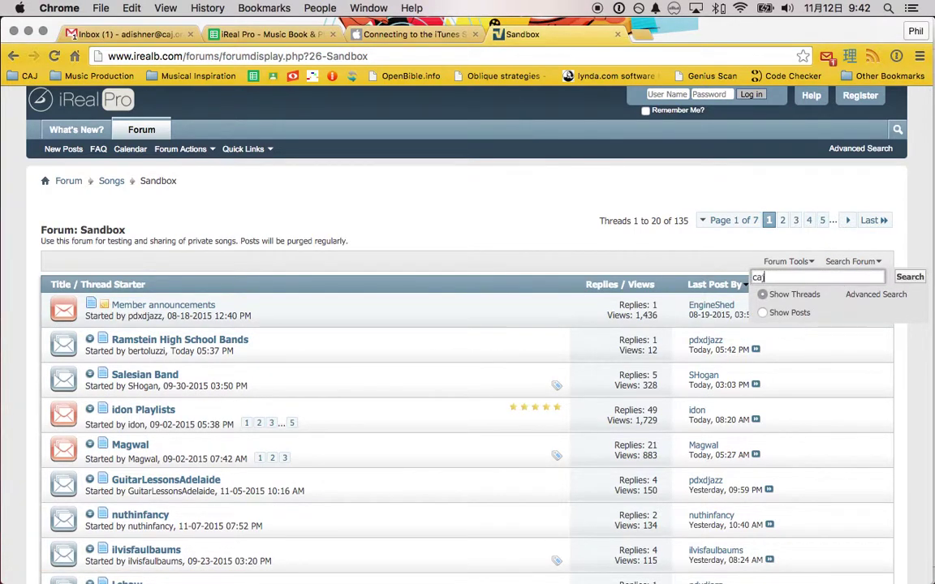
pyautogui.write('jazz')
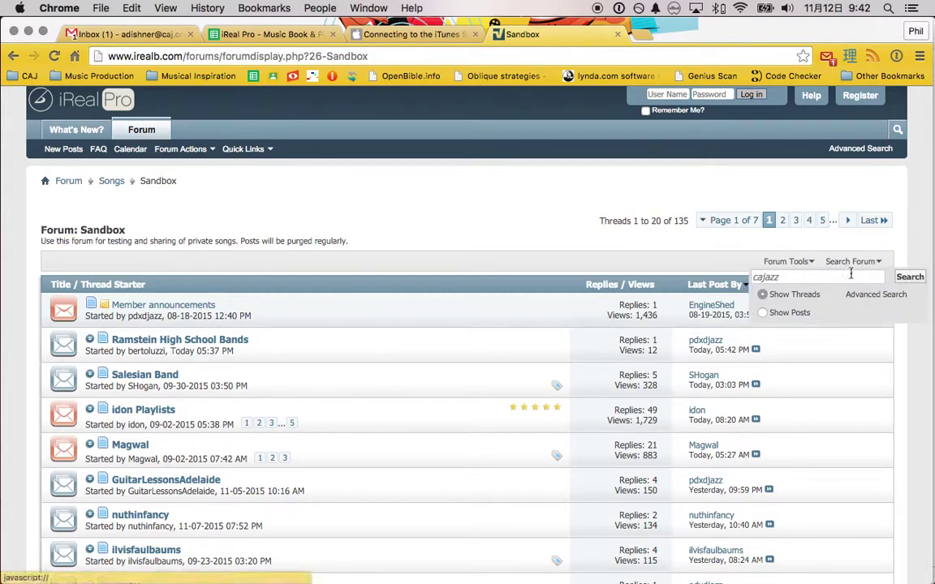
pyautogui.click(910, 277)
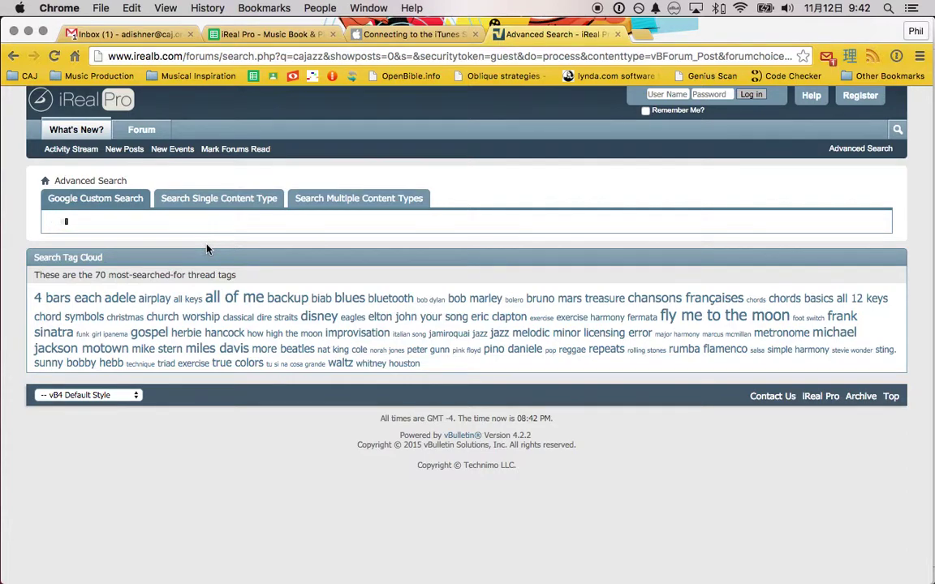
# Try the Google Custom Search and Advanced Search options, then return to the Forums index
pyautogui.click(104, 203)
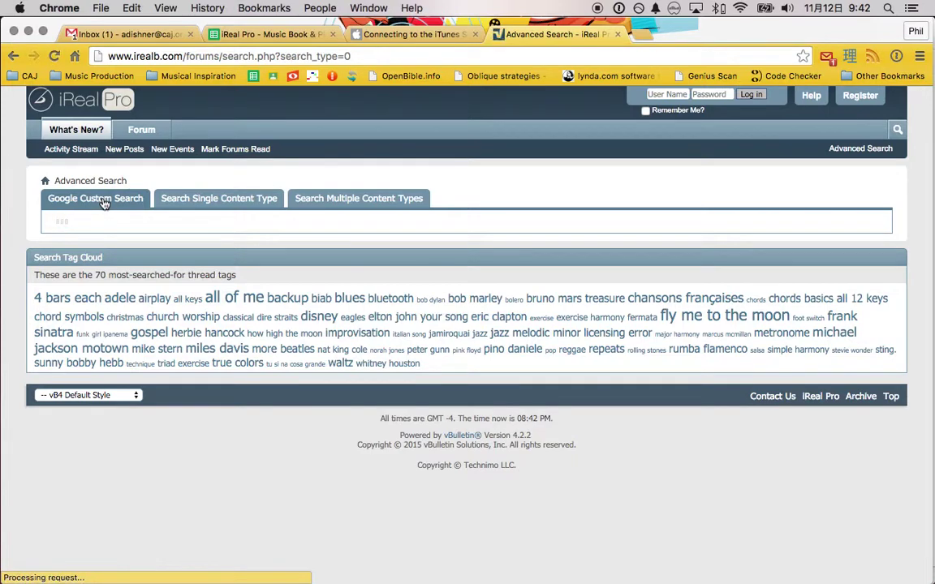
pyautogui.click(848, 148)
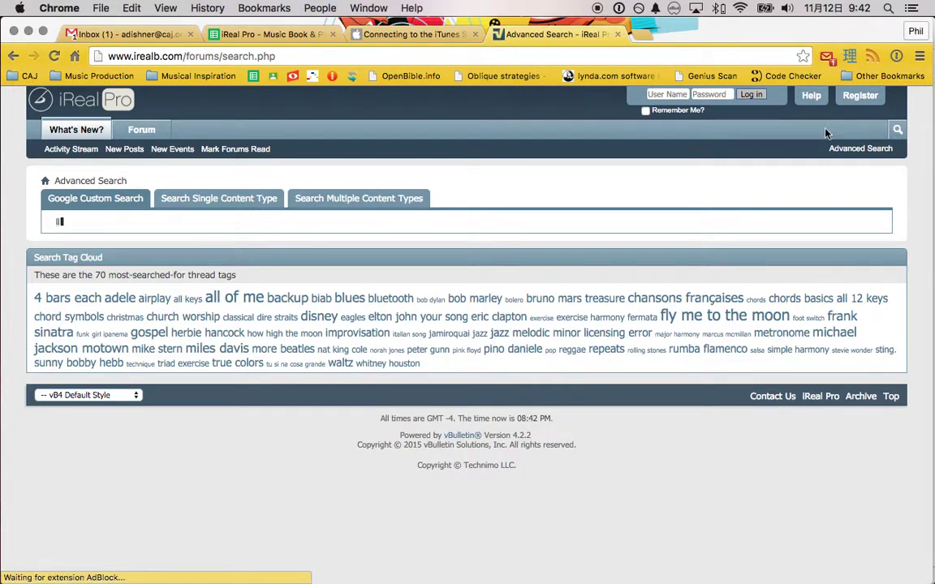
pyautogui.click(897, 130)
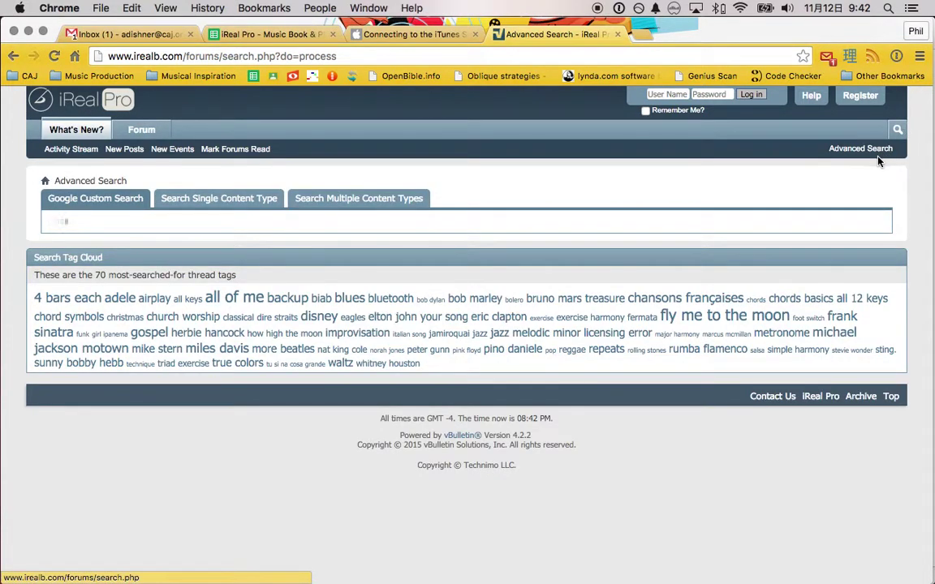
pyautogui.click(874, 151)
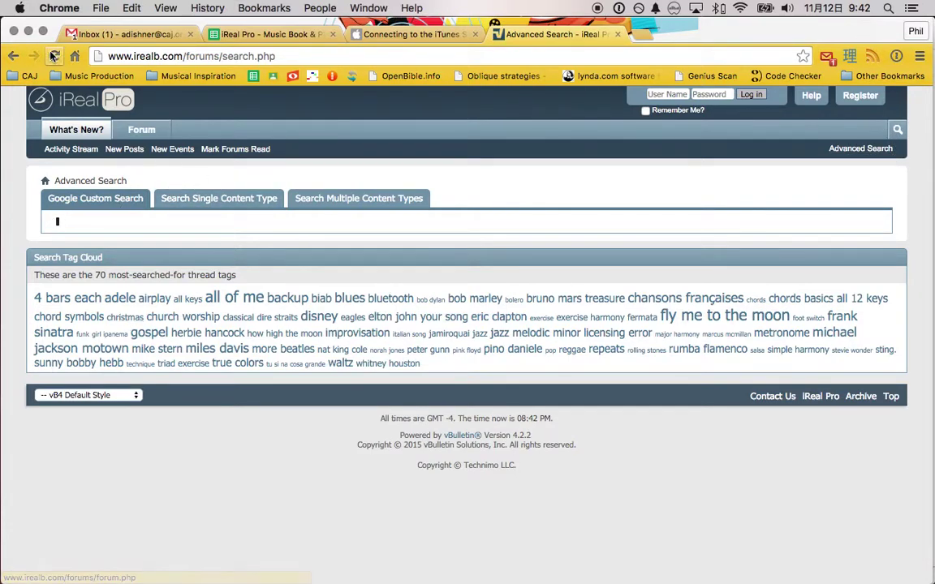
pyautogui.click(140, 130)
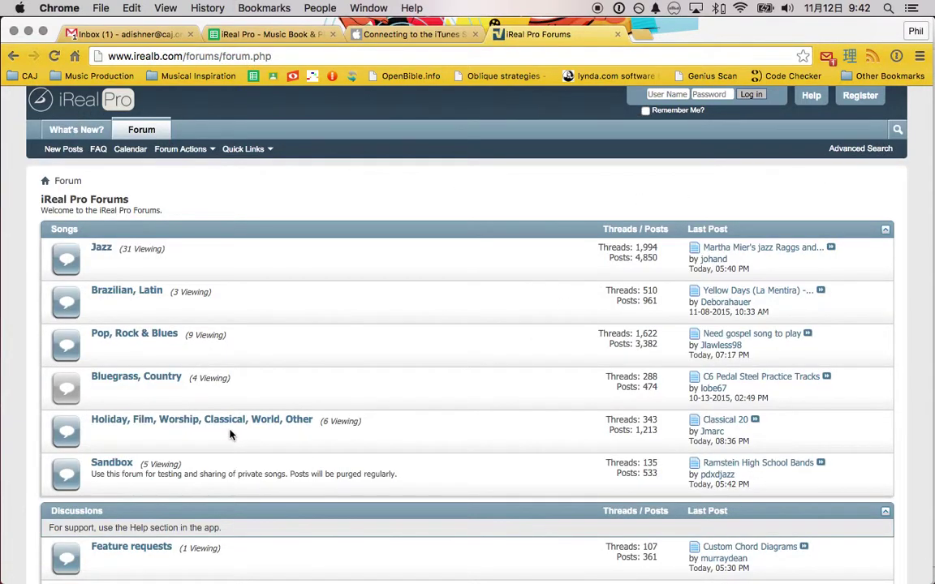
# Search the Sandbox forum's posts for 'cajazz', then bring iReal Pro to the front
pyautogui.click(121, 467)
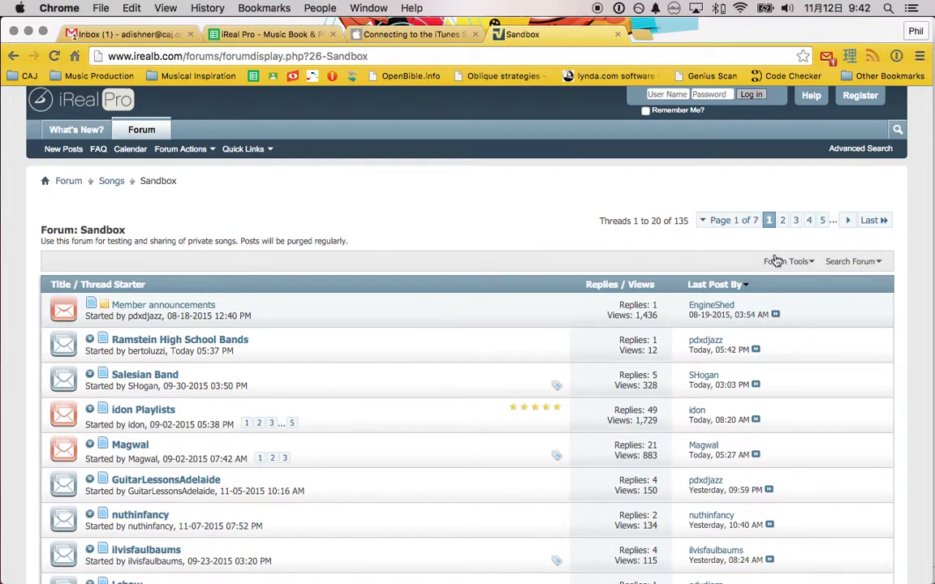
pyautogui.click(858, 263)
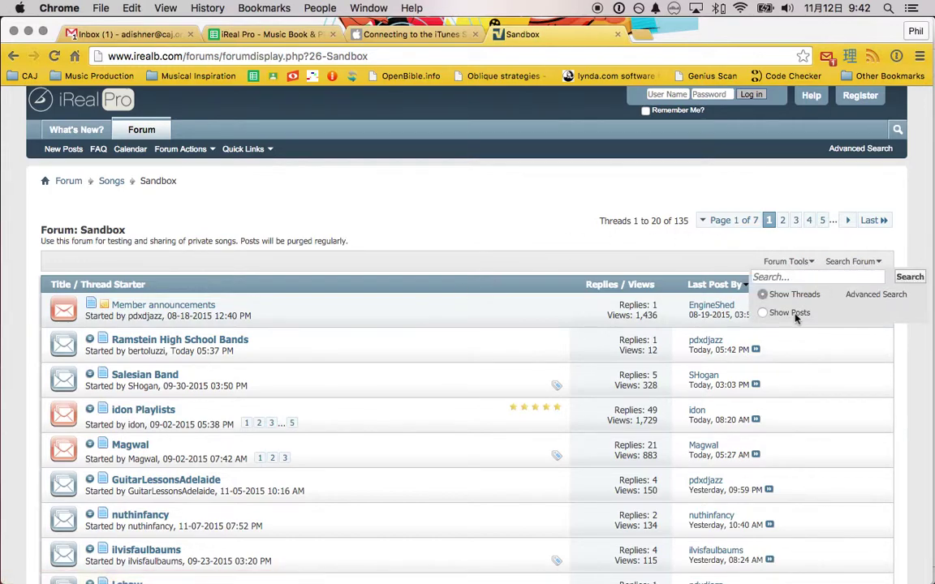
pyautogui.click(784, 313)
pyautogui.click(777, 276)
pyautogui.write('ca')
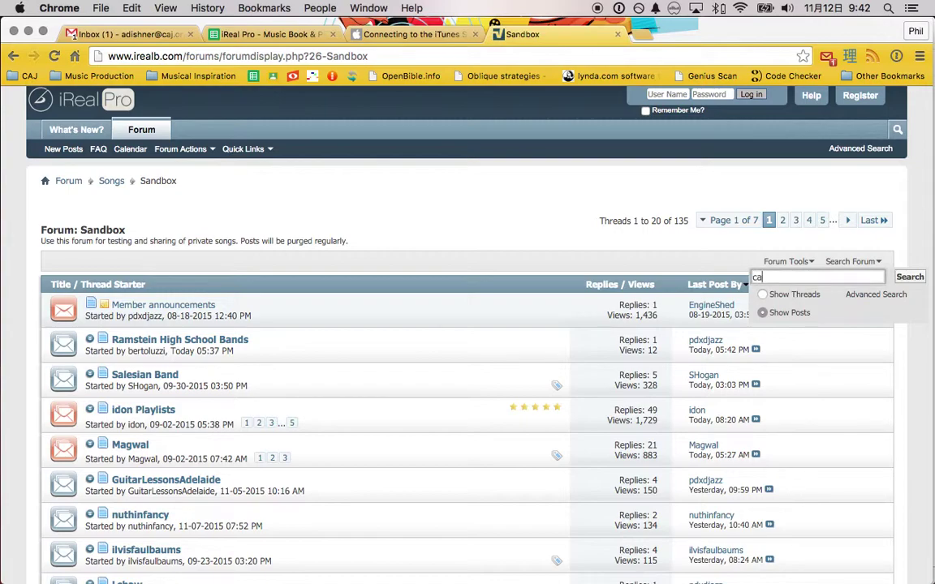
pyautogui.write('jazz')
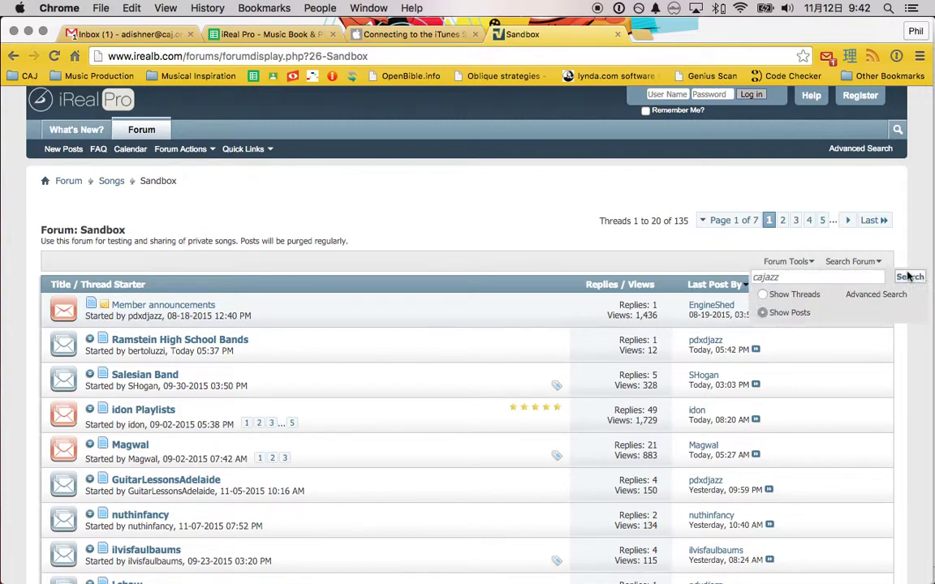
pyautogui.click(910, 277)
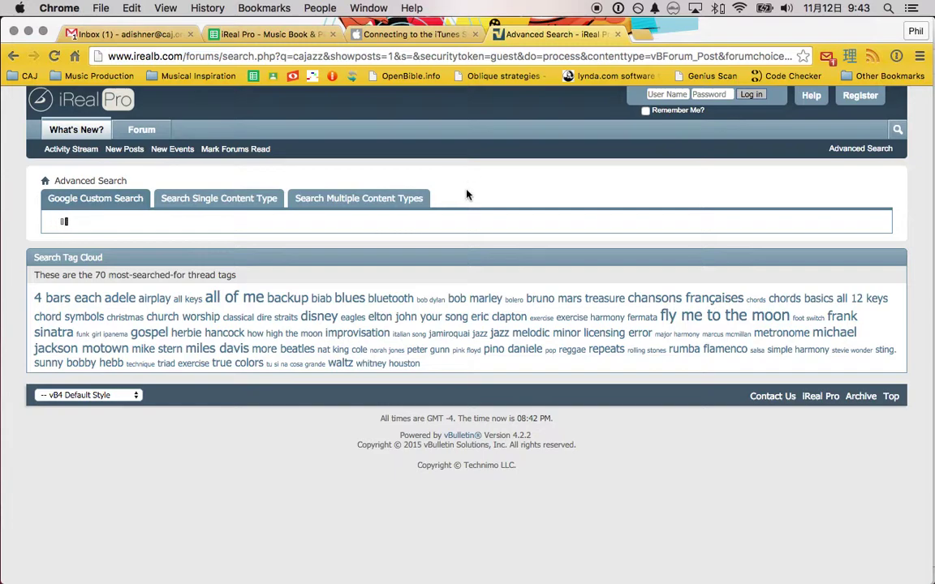
pyautogui.press('super+Tab')
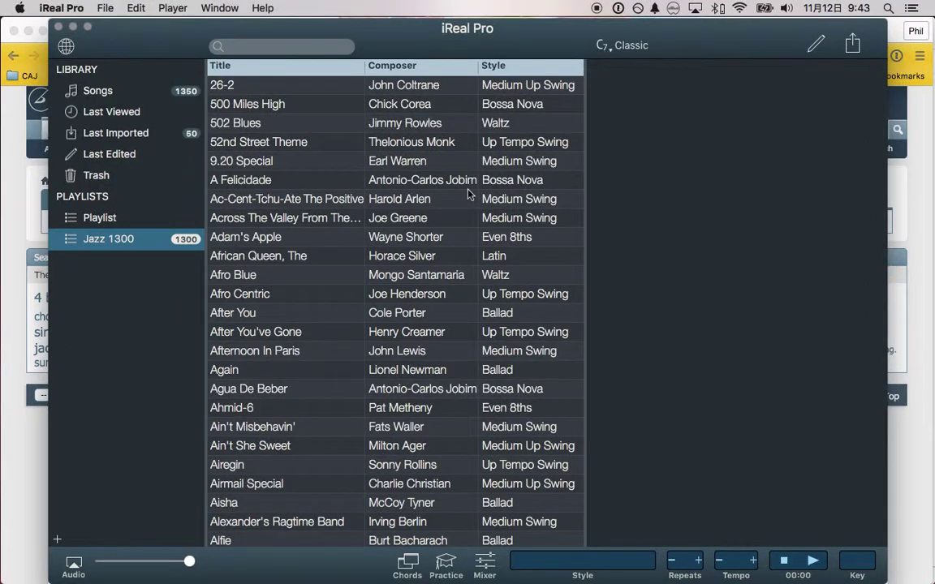